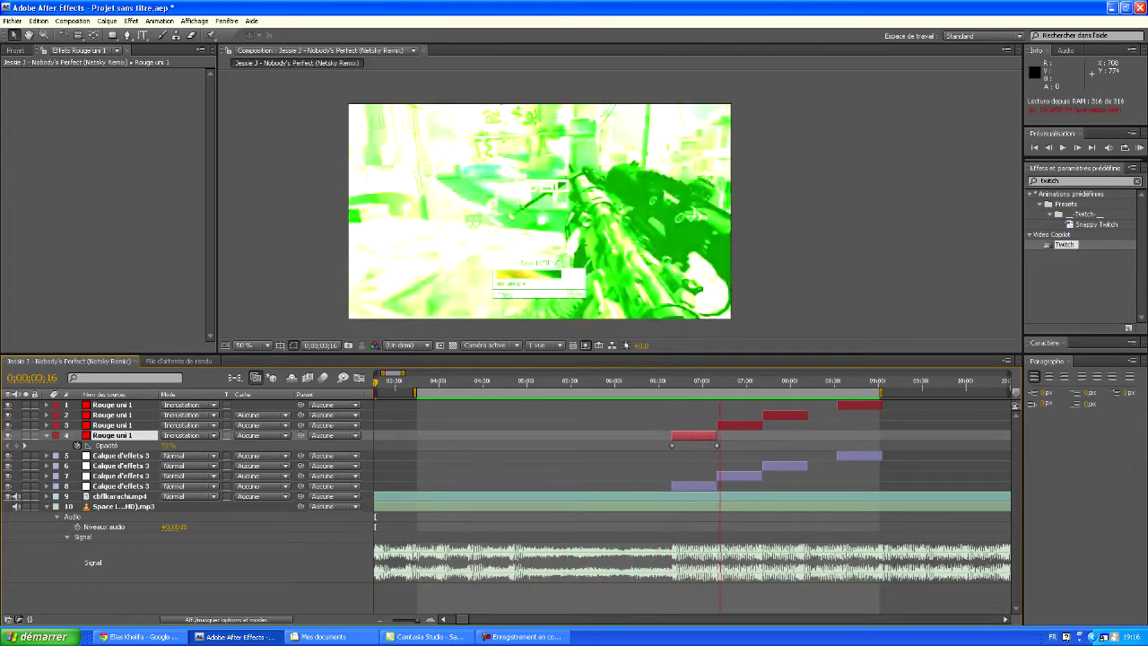
Preview the finished colour-flash and twitch section of the composition.
key("space")
left_click(667, 382)
key("space")
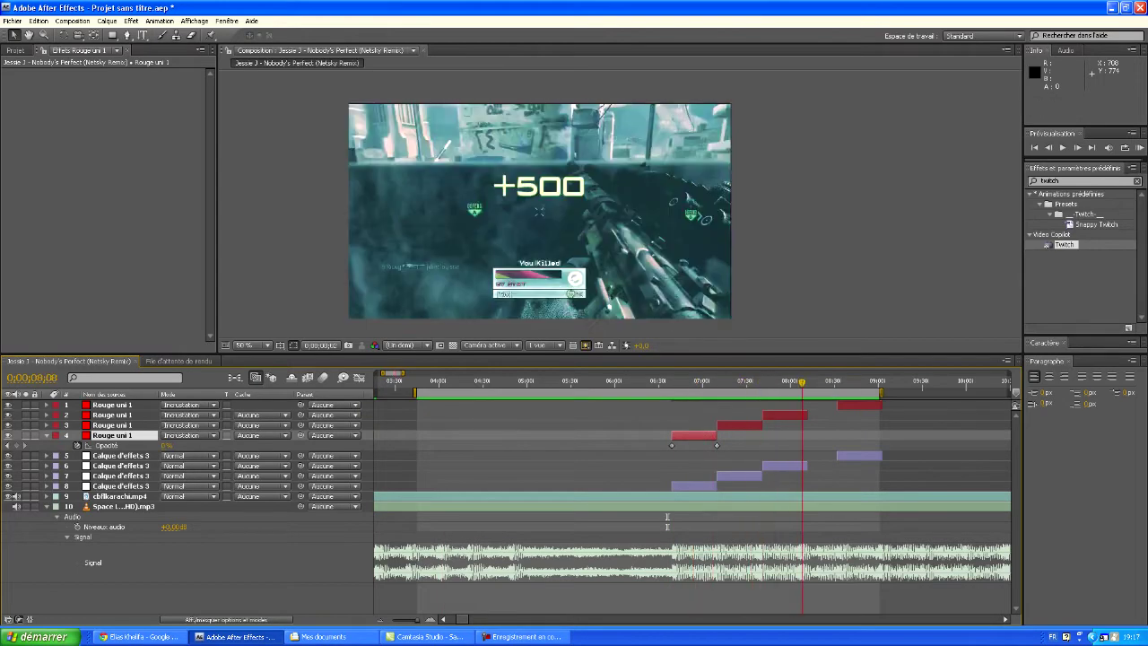
left_click_drag(849, 382, 625, 382)
Delete the four "Rouge uni 1" solids and the four "Calque d'effets 3" adjustment layers.
left_click(693, 485)
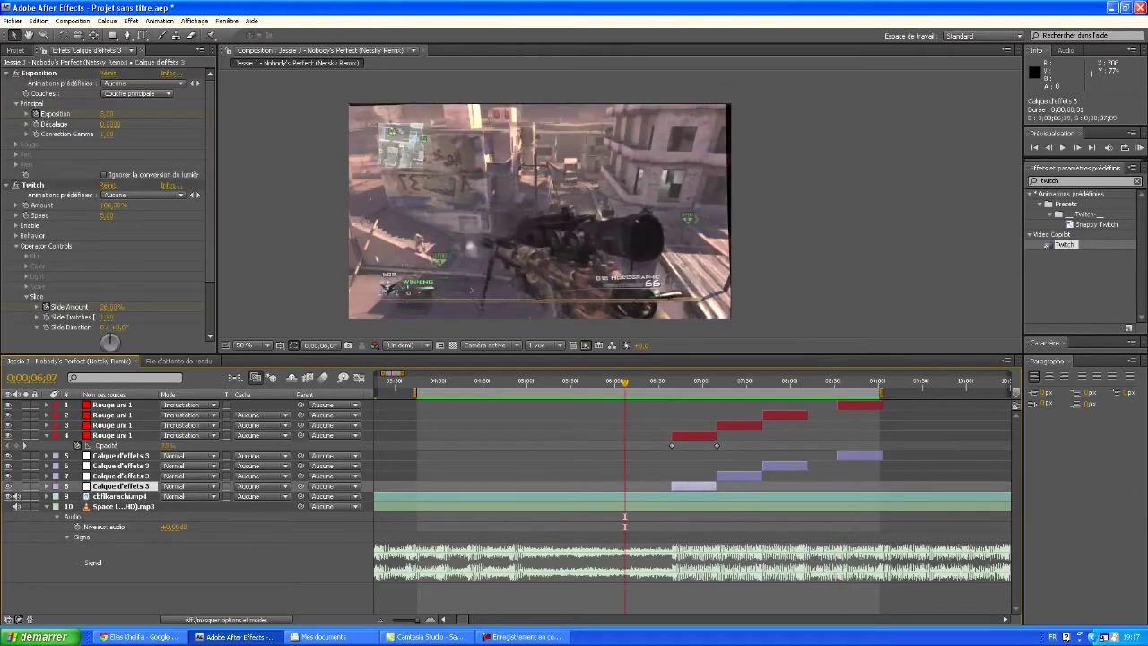
left_click(694, 435, "shift")
left_click(739, 425, "shift")
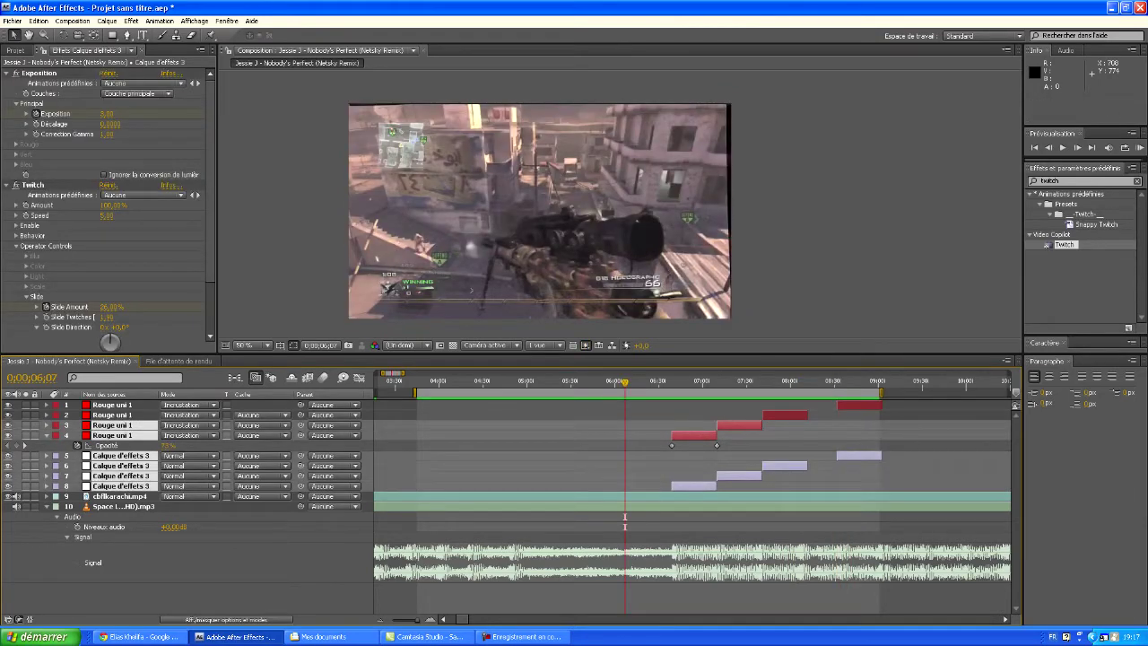
left_click(785, 415, "shift")
left_click(859, 405, "shift")
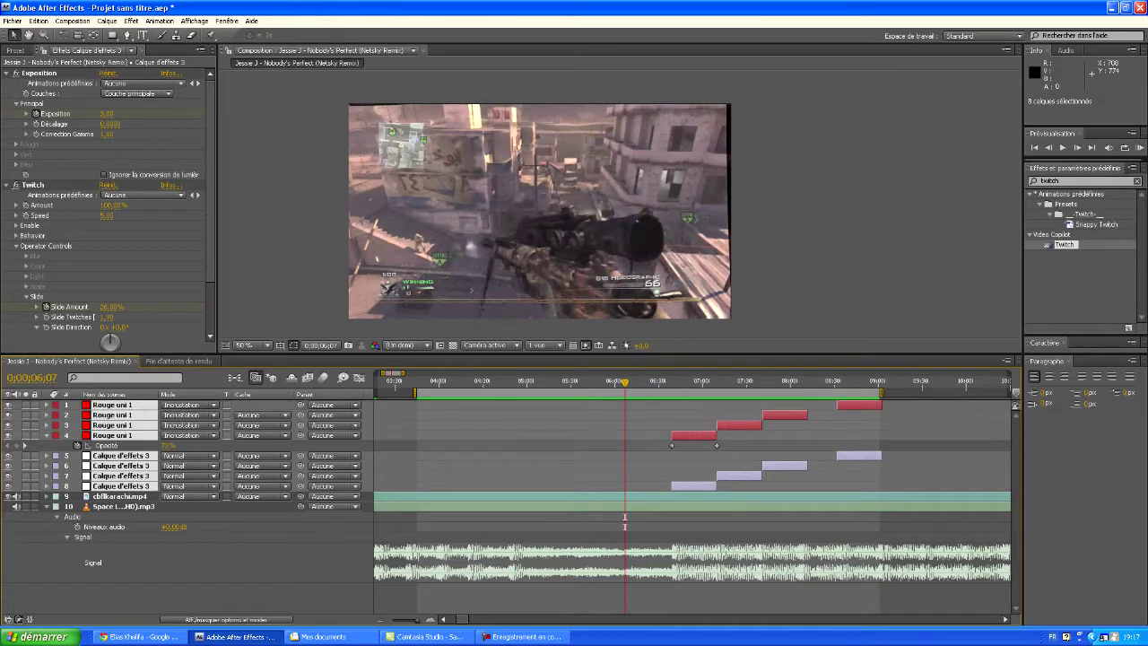
key("Delete")
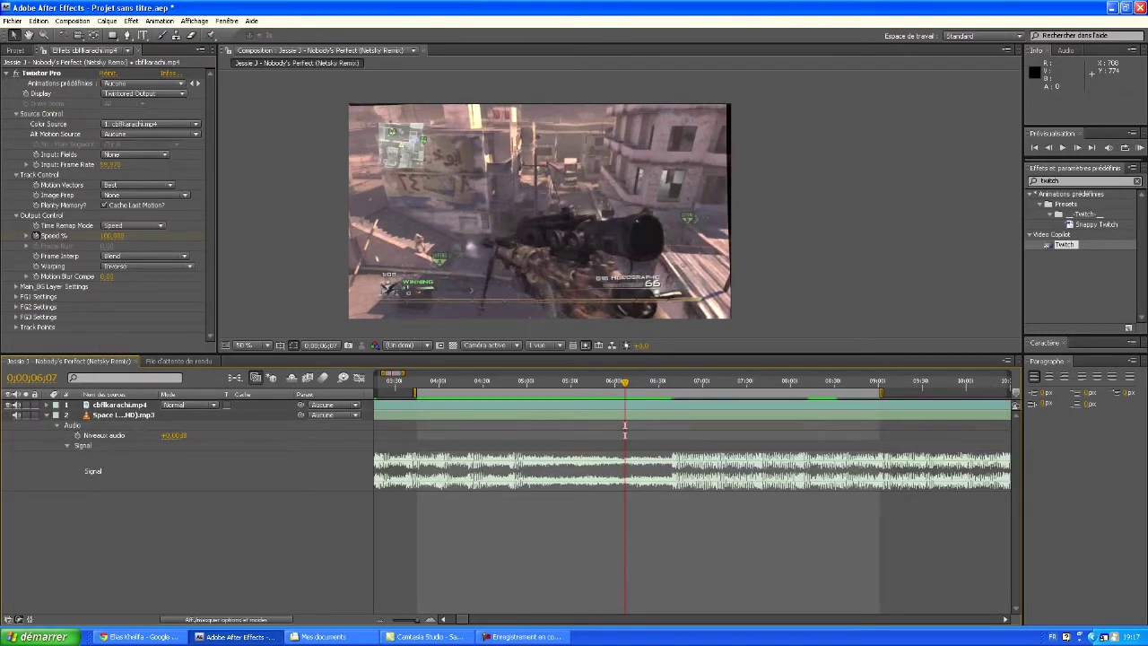
Play the clip and set the current time to the beat drop at 0;00;06;39.
key("space")
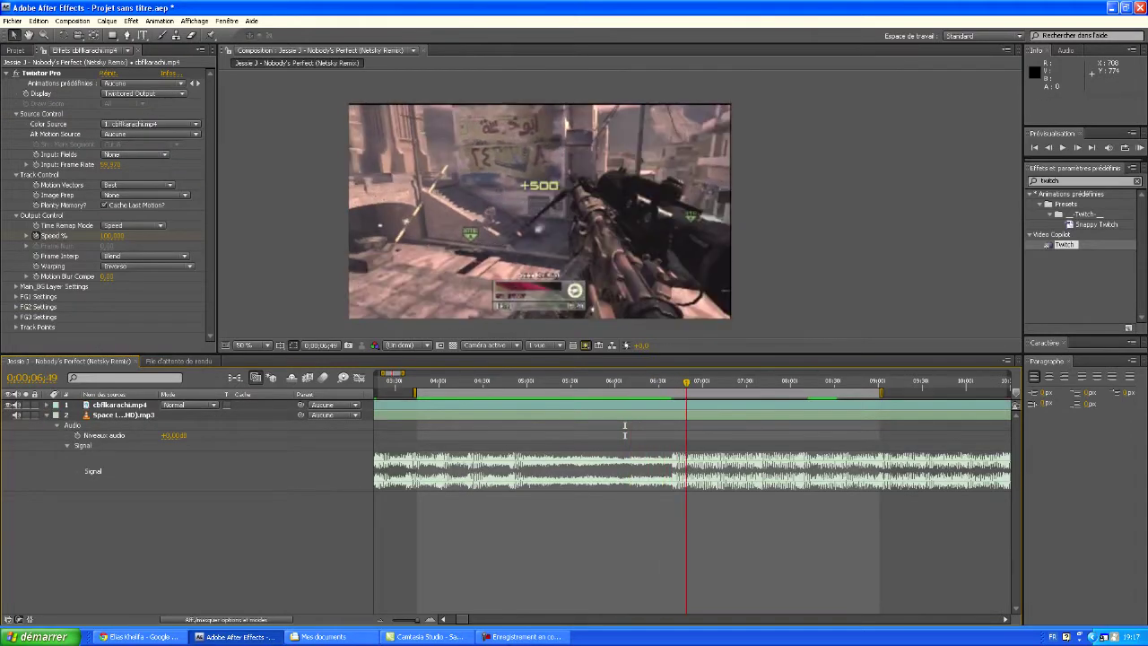
key("Page_Up")
key("Page_Up")
key("Page_Up")
key("Page_Up")
key("Page_Up")
key("Page_Up")
key("Page_Up")
key("Page_Up")
key("Page_Up")
key("Page_Up")
key("Page_Up")
key("Page_Up")
key("Page_Up")
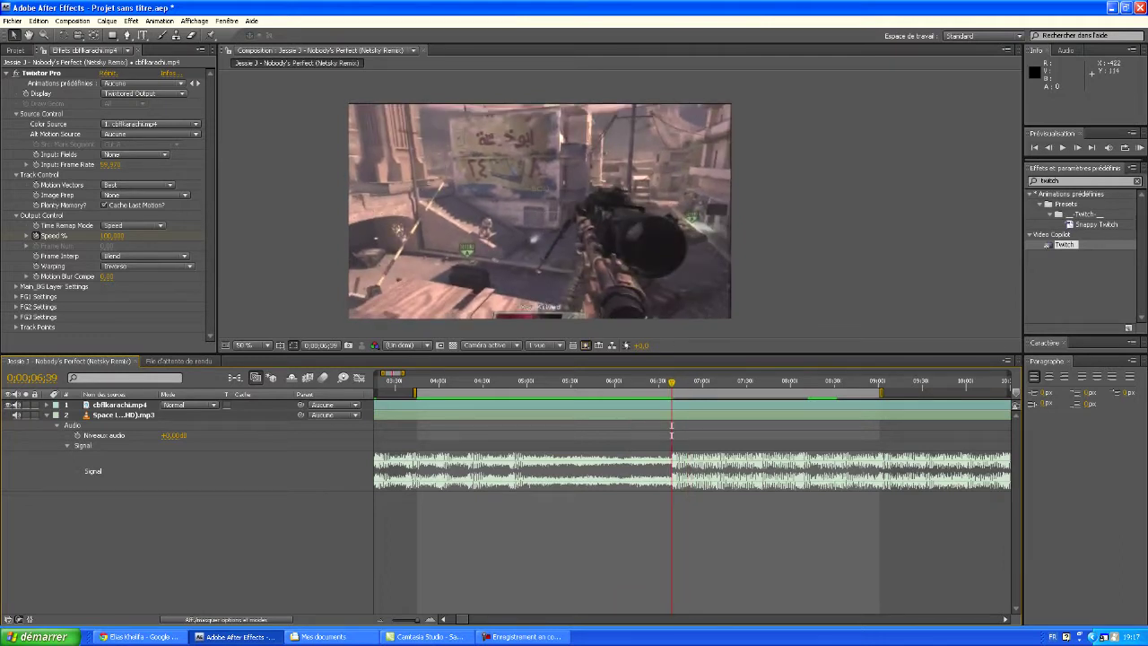
Create a composition-sized solid named "Rouge uni 2" in red FF0000.
left_click(107, 21)
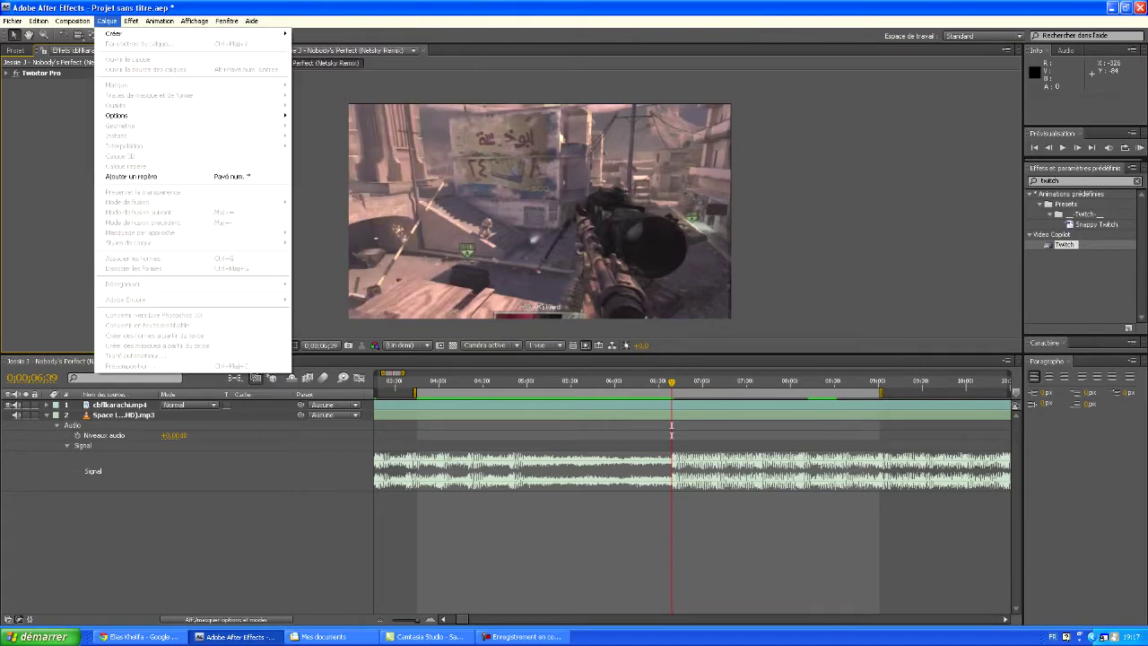
mouse_move(113, 33)
left_click(312, 43)
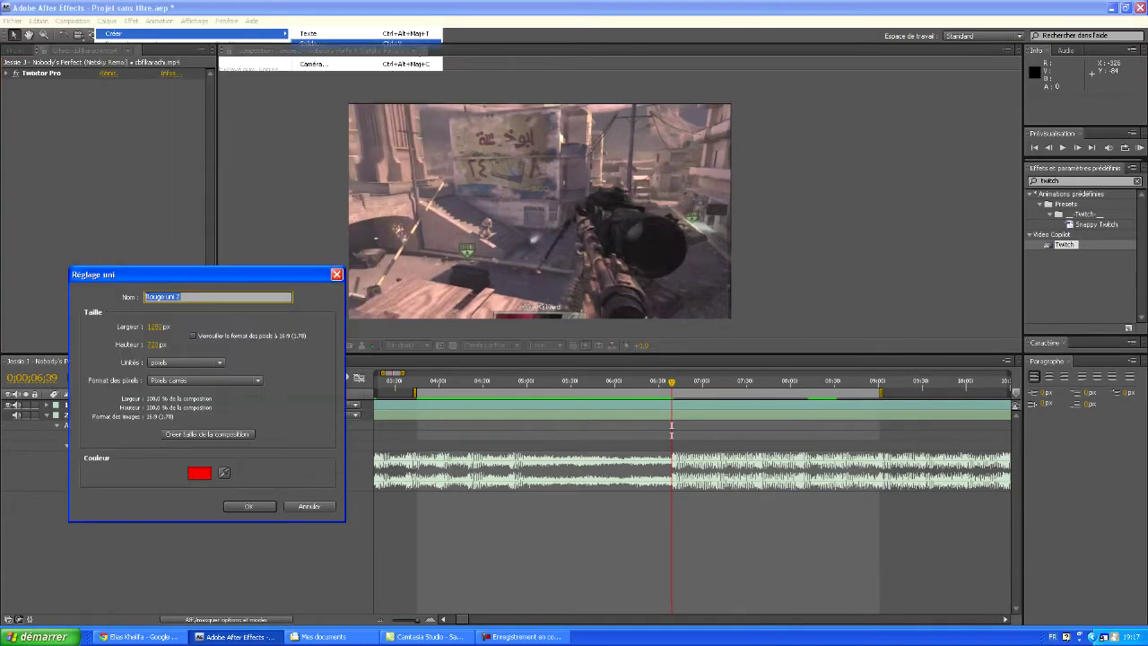
left_click(199, 473)
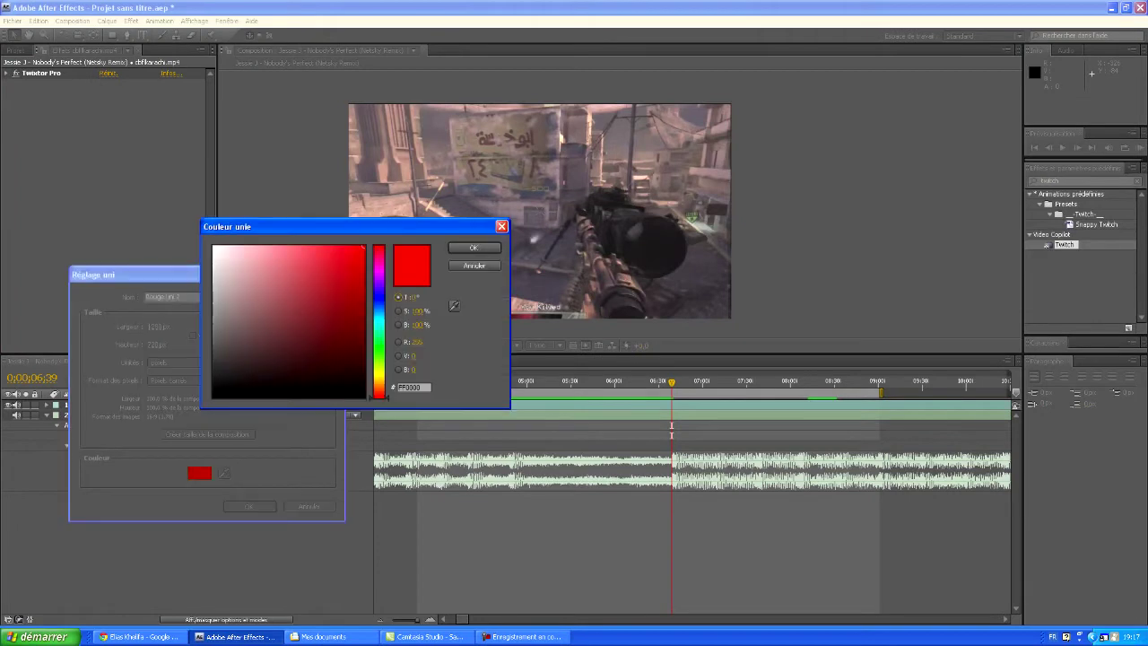
key("Return")
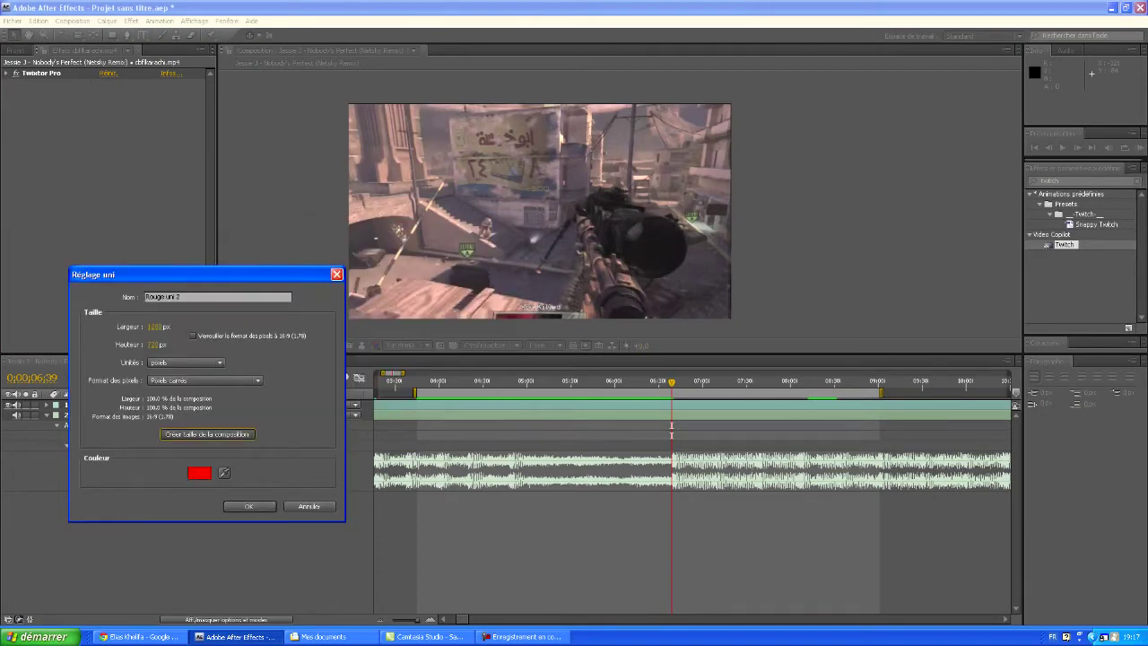
key("Return")
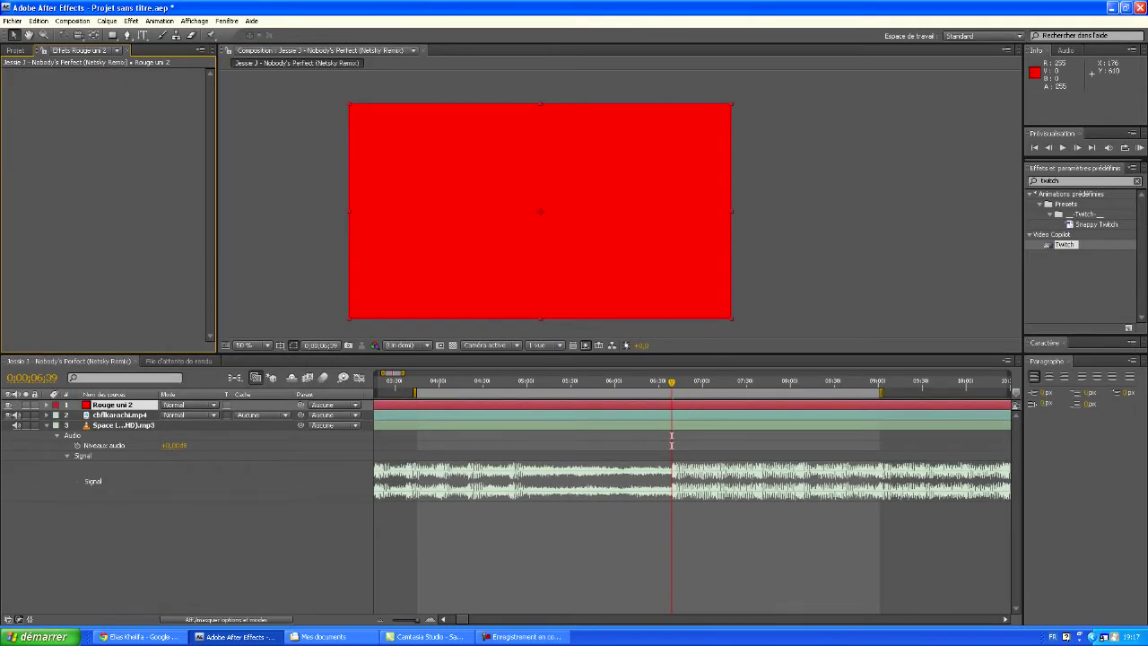
Trim the "Rouge uni 2" solid to run from about 0;00;06;33 to 0;00;08;04.
key("minus")
key("minus")
key("minus")
key("minus")
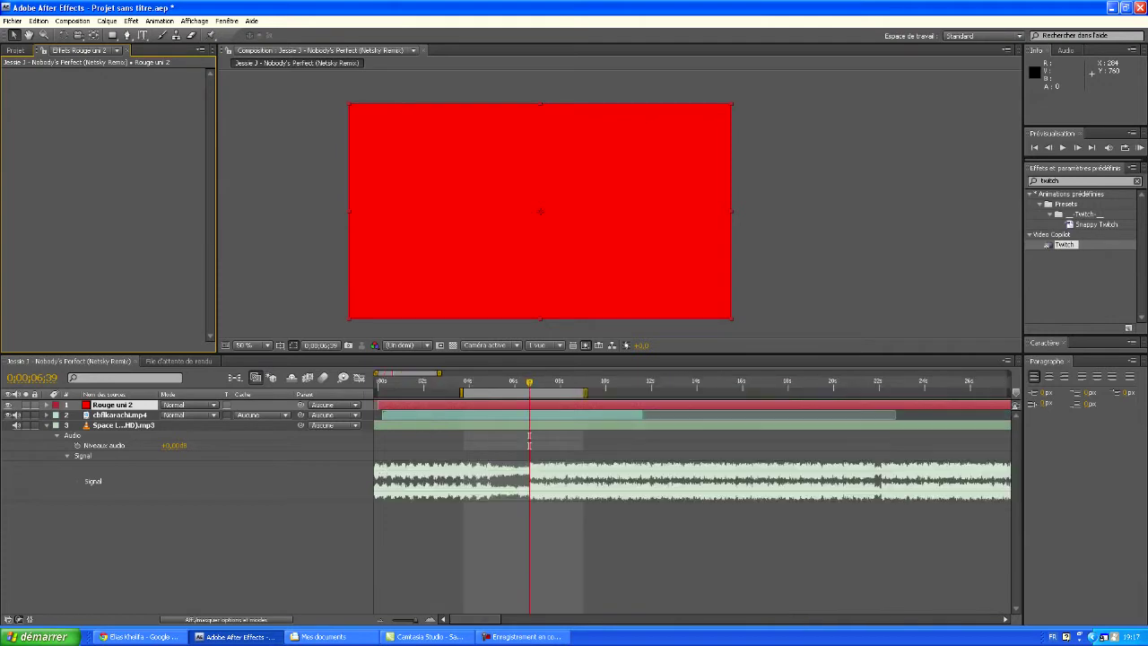
left_click_drag(449, 405, 410, 405)
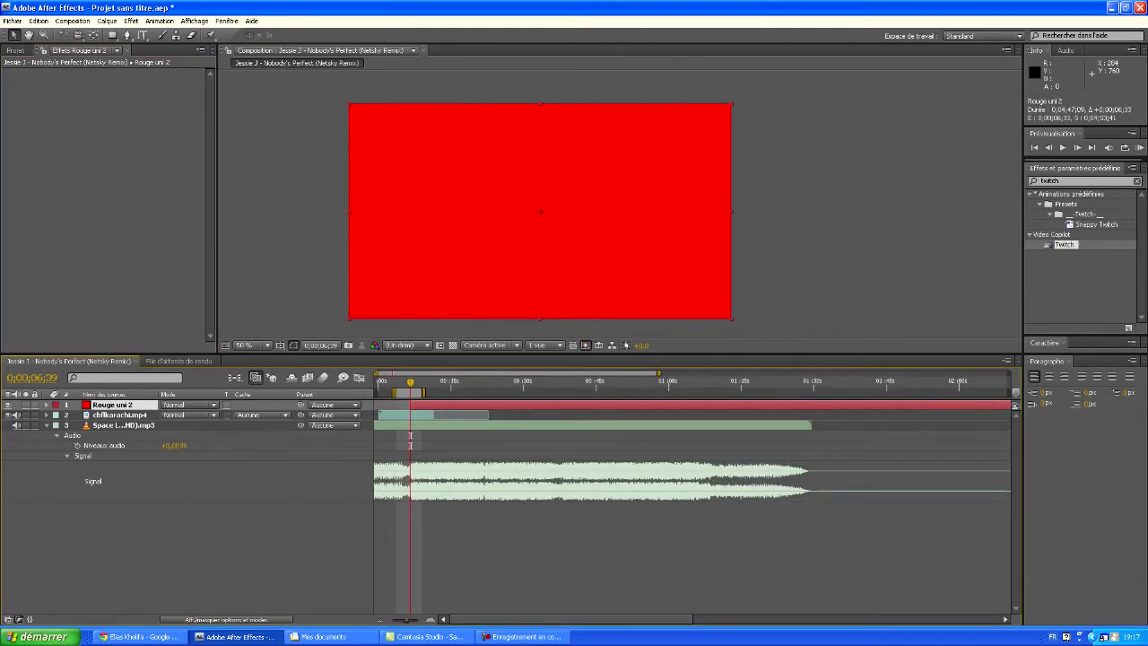
left_click_drag(406, 620, 416, 620)
key("minus")
key("minus")
key("minus")
left_click_drag(1008, 405, 396, 405)
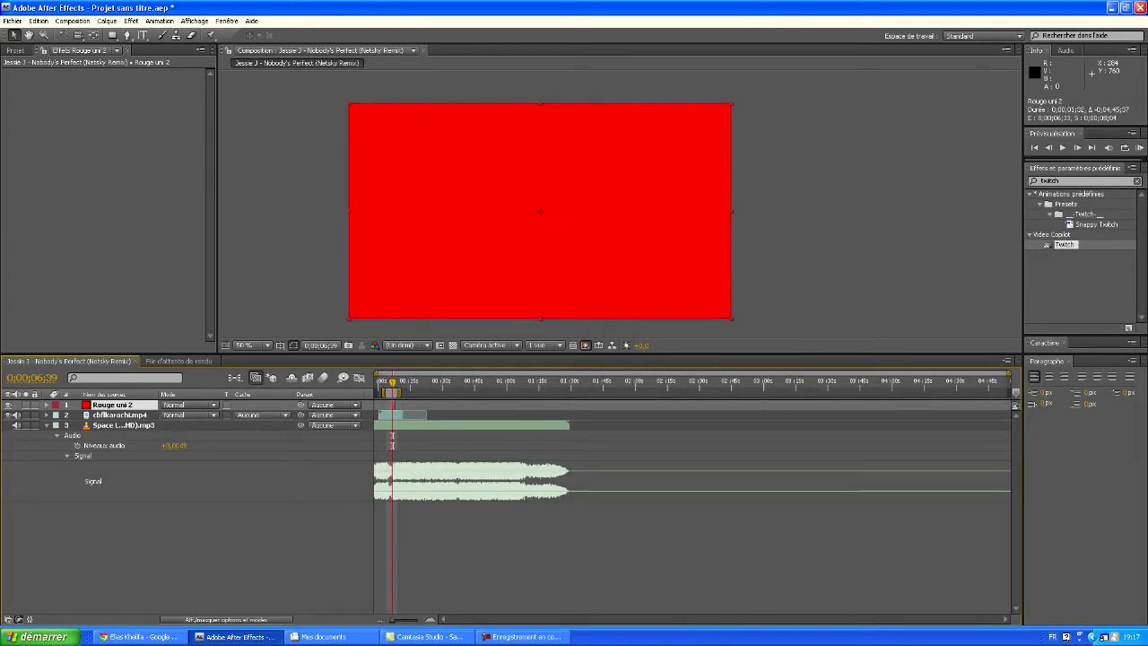
left_click_drag(393, 620, 417, 620)
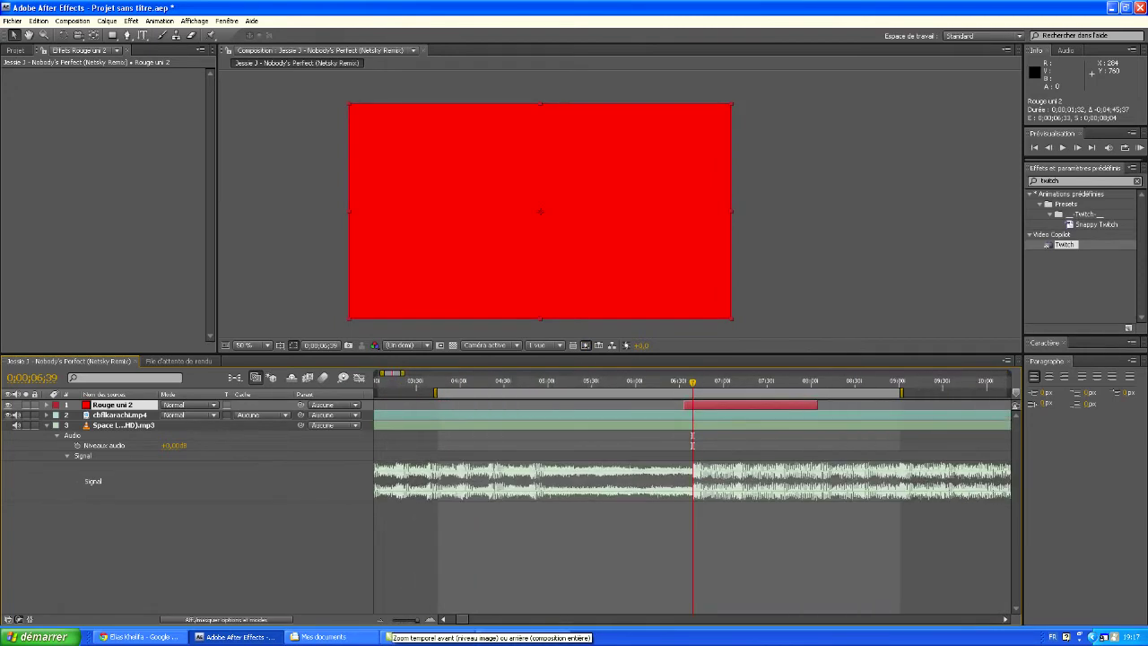
Collapse the music layer's audio properties and reveal its waveform again.
left_click(56, 435)
left_click(47, 425)
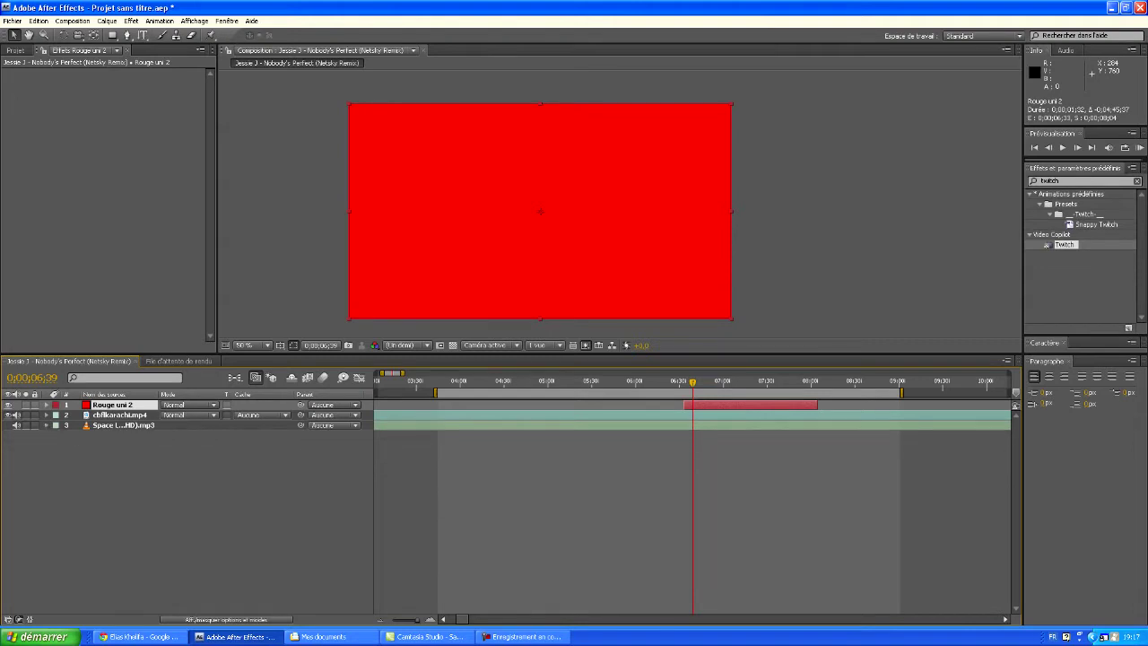
left_click(124, 426)
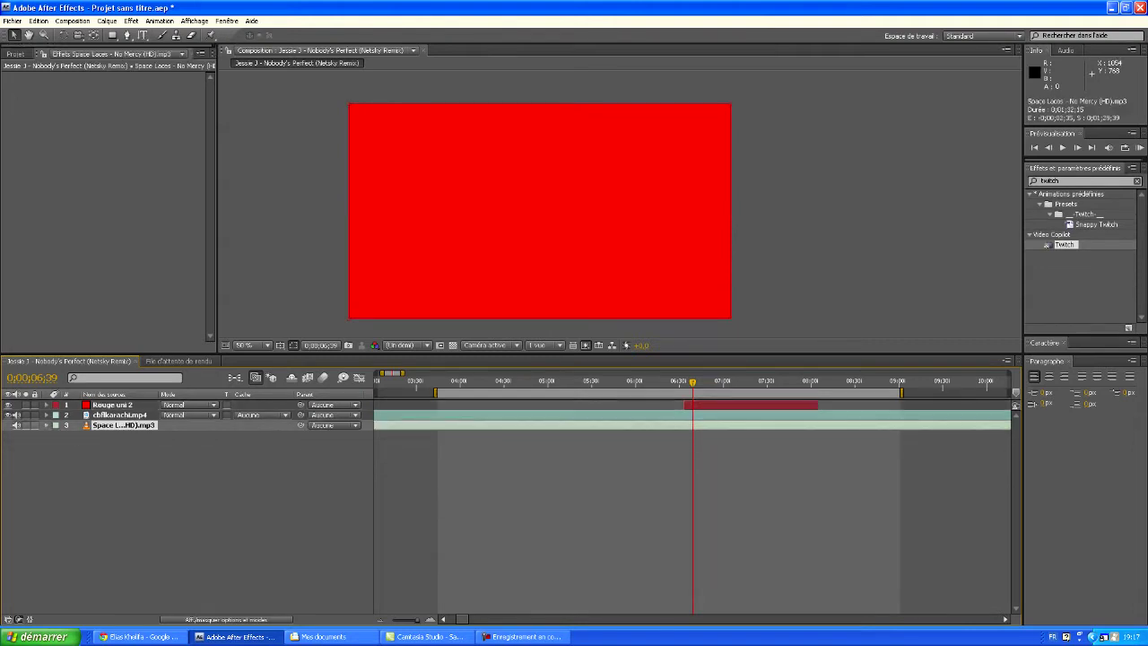
left_click(47, 426)
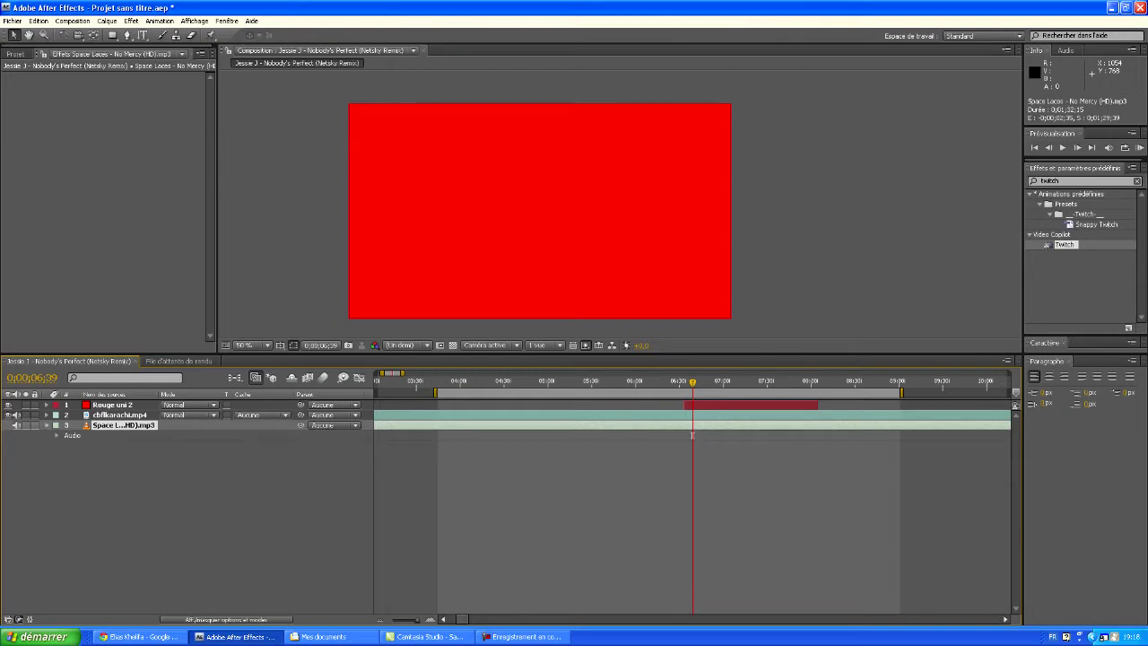
key("l")
key("l")
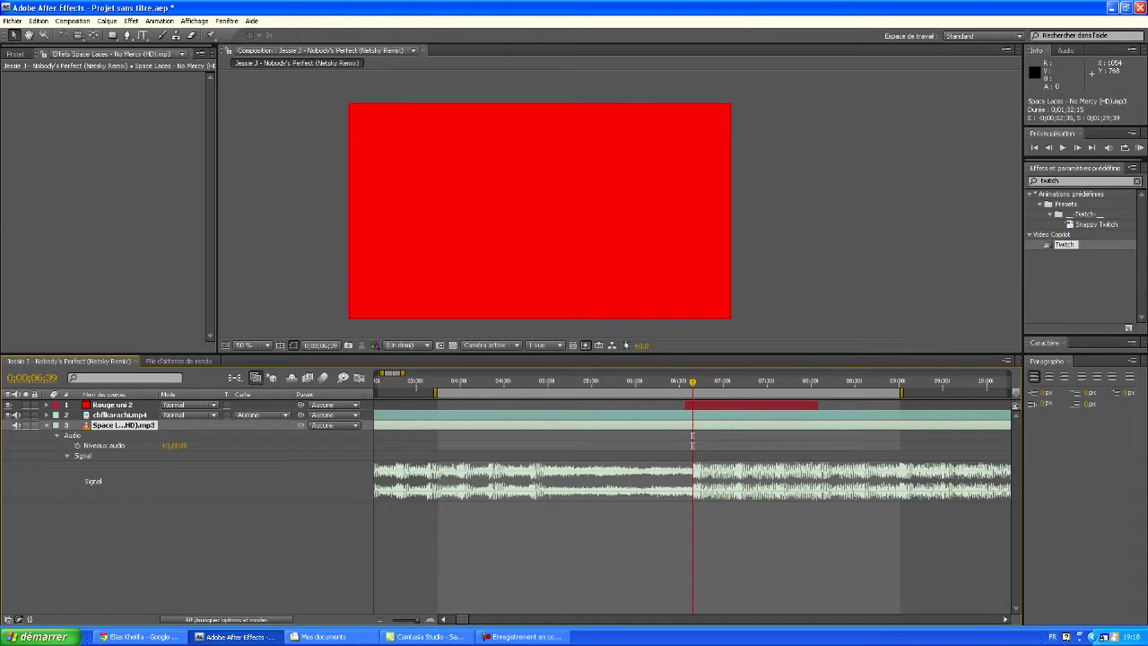
Trim the red solid to run from the beat at 0;00;06;39 to the one at 0;00;07;10 and reveal its opacity.
key("space")
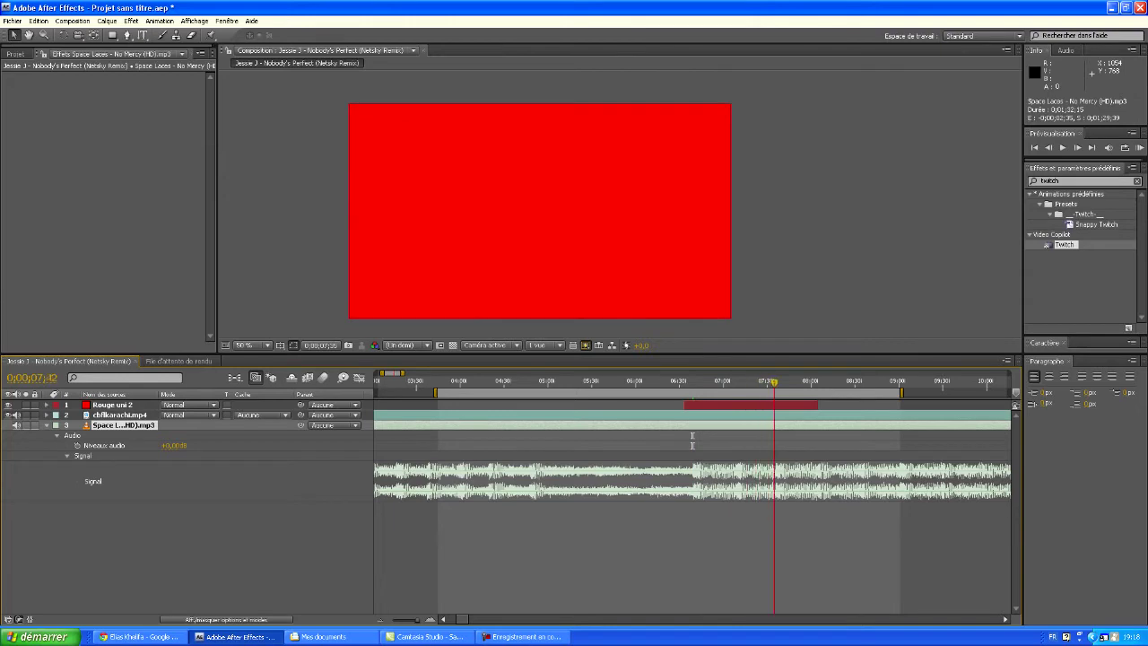
left_click_drag(815, 382, 774, 382)
left_click_drag(773, 382, 739, 382)
left_click(687, 404)
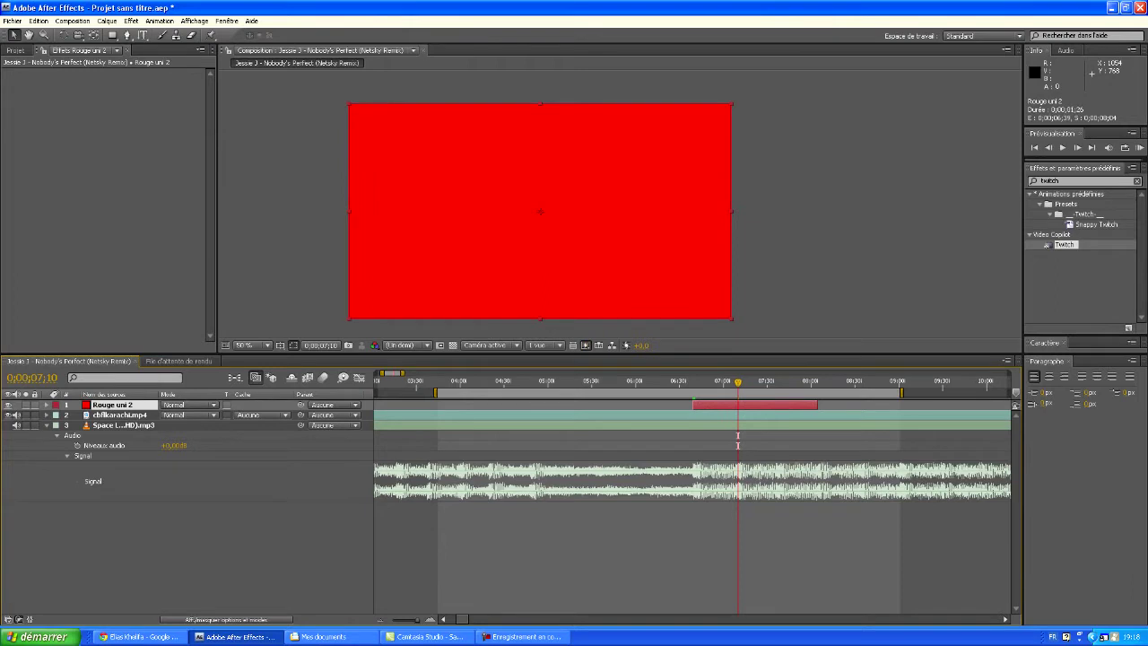
key("alt+bracketright")
key("alt+bracketright")
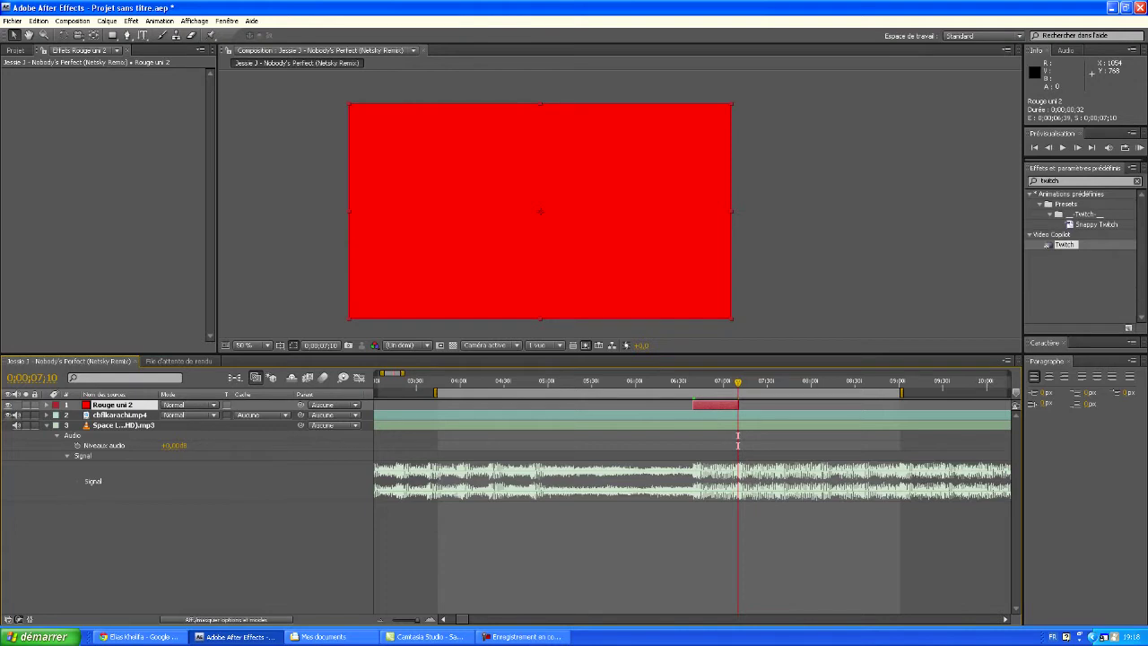
key("t")
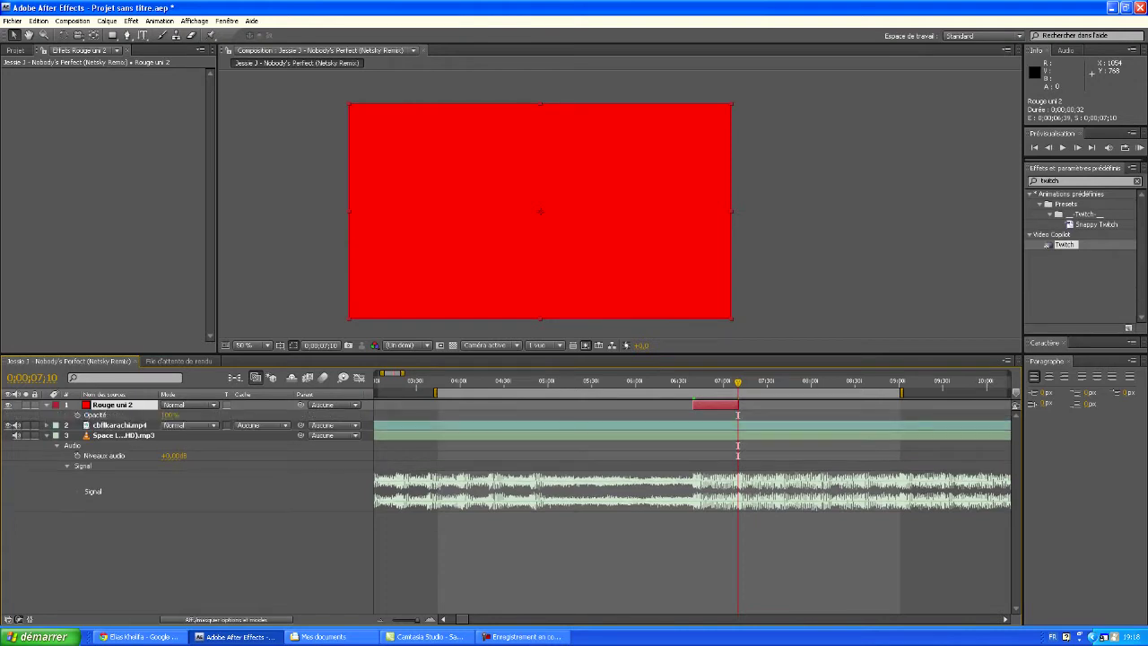
left_click(77, 414)
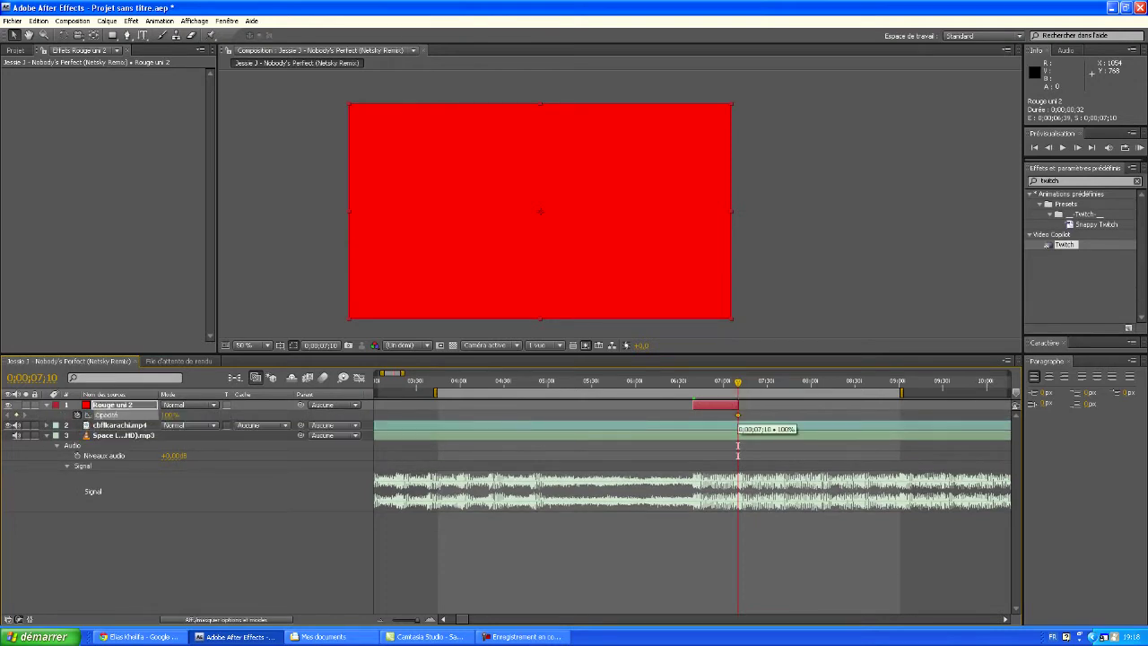
left_click_drag(737, 414, 735, 414)
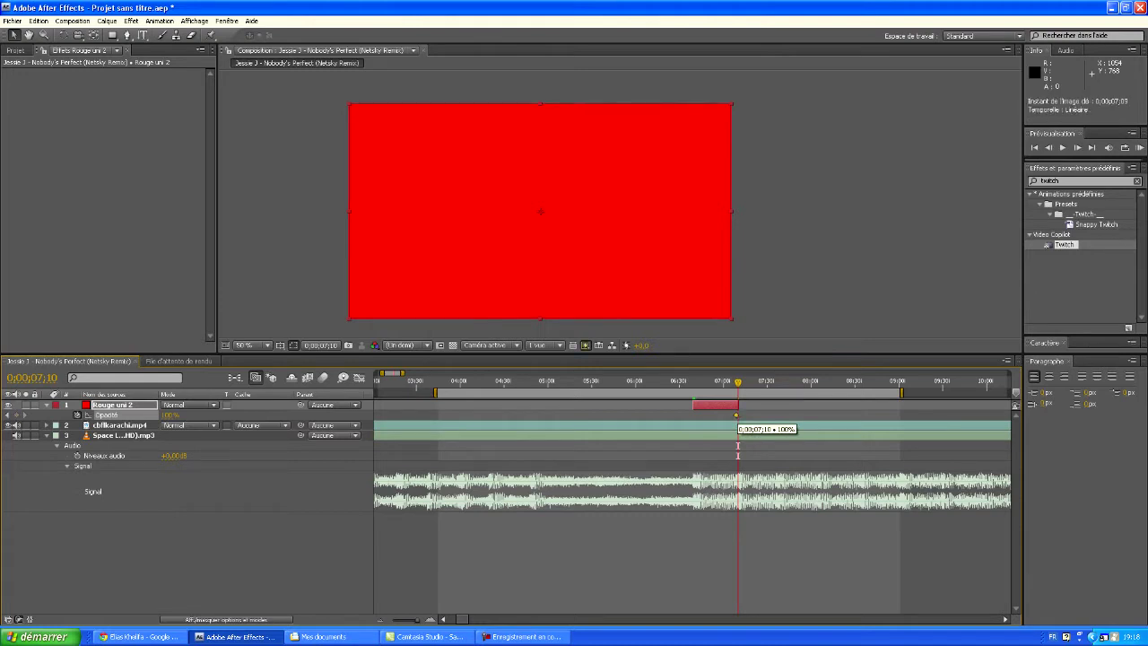
key("Delete")
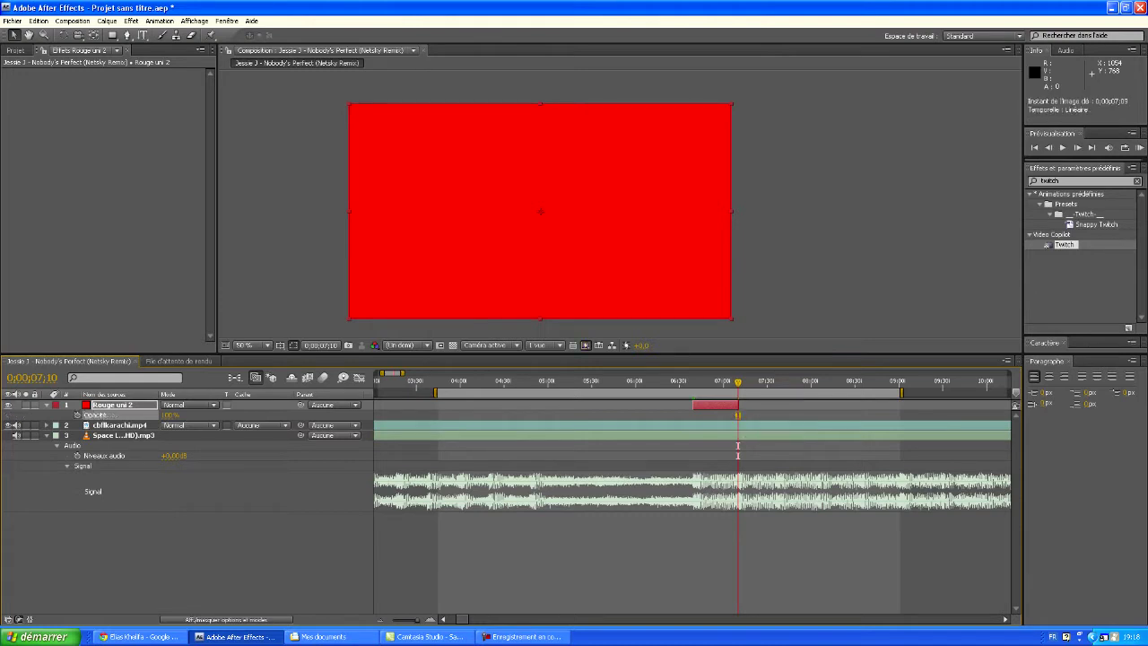
Keyframe the red solid's opacity from 100% at 0;00;06;39 to 0% at the layer's end.
key("i")
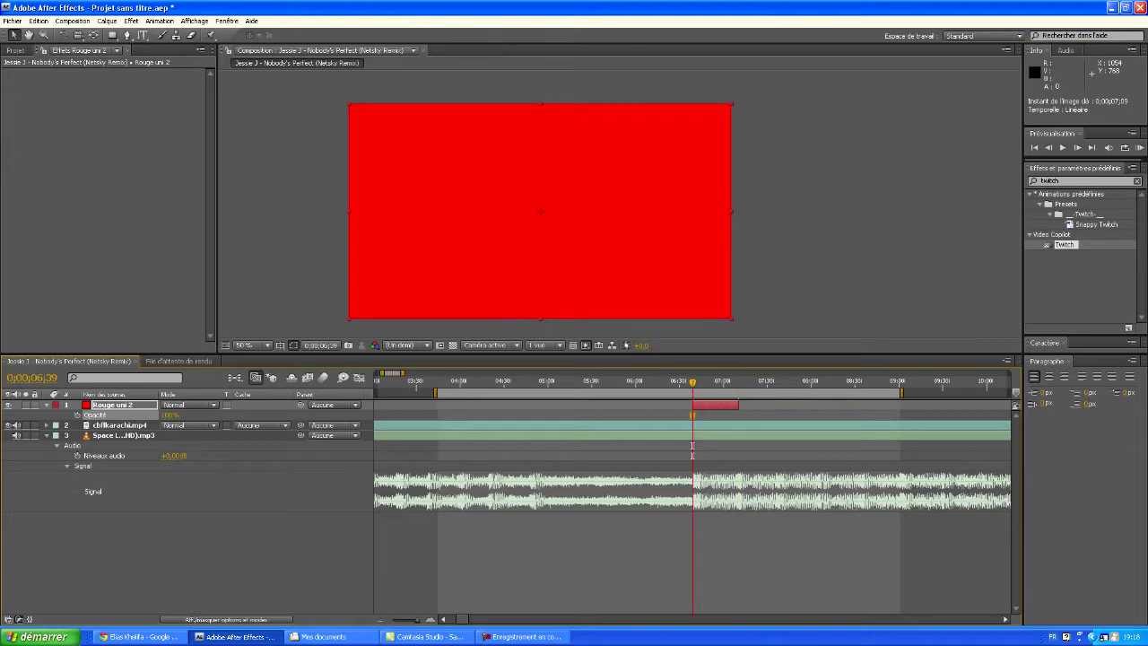
left_click(77, 416)
left_click_drag(693, 383, 738, 383)
left_click(170, 414)
type("0")
key("Return")
Change the opacity value of the red solid's first keyframe at 0;00;06;39.
left_click_drag(706, 382, 694, 382)
left_click(693, 414)
left_click(173, 415)
type("0")
key("Return")
Preview the red flash fading over the gameplay clip.
left_click_drag(694, 384, 679, 383)
key("space")
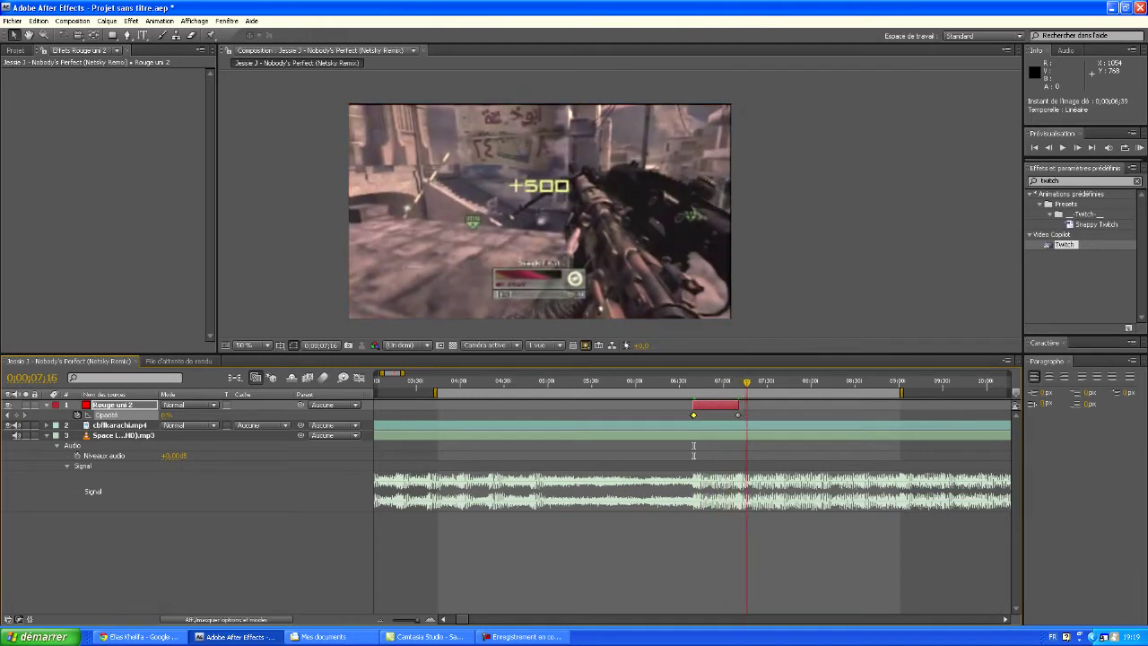
key("space")
Duplicate the red solid, start the copy at 0;00;07;08, and shorten the original and its last opacity keyframe to meet it.
left_click(715, 404)
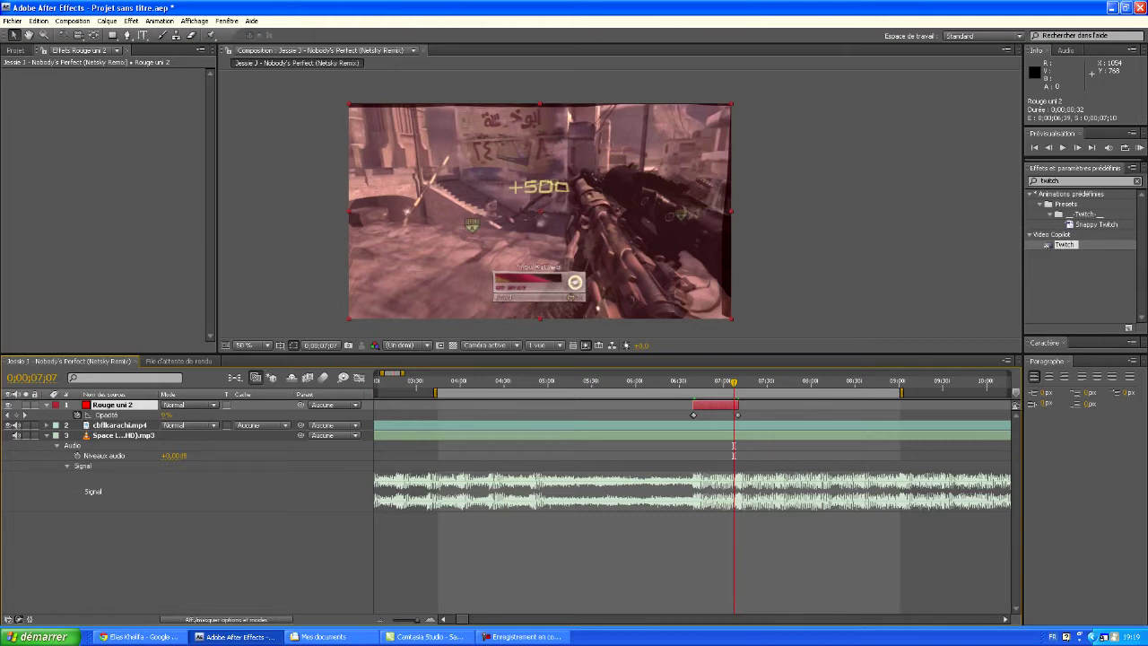
key("ctrl+d")
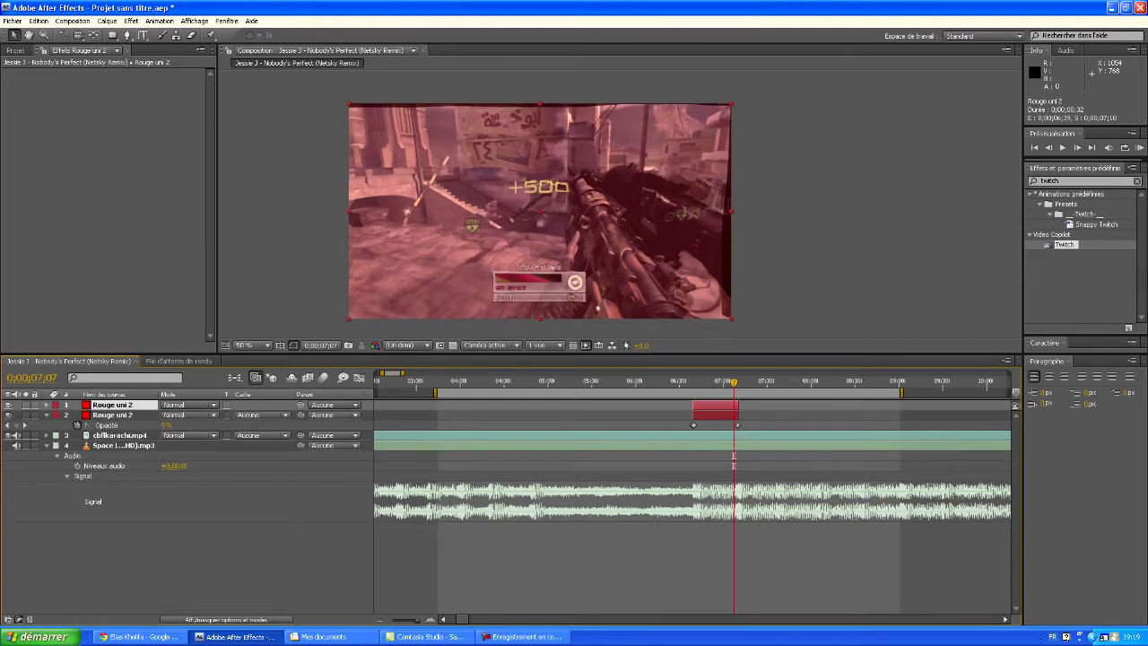
left_click_drag(715, 404, 735, 425)
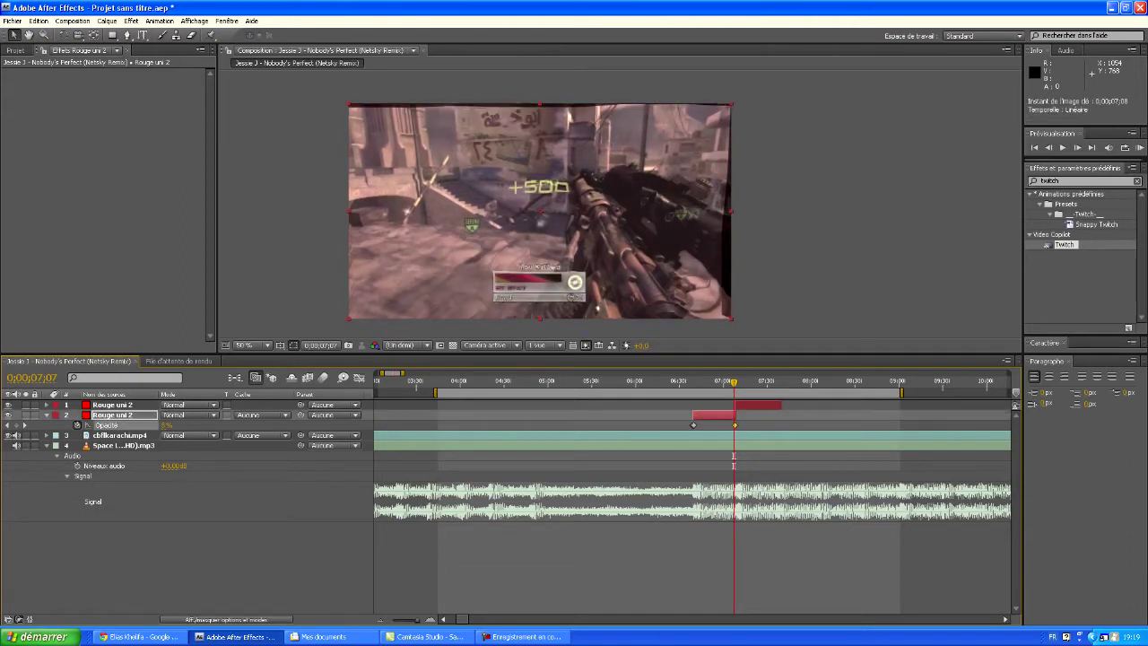
Play to the following beat and trim the duplicated red solid's end to 0;00;07;37.
key("space")
left_click_drag(775, 383, 757, 405)
key("alt+bracketright")
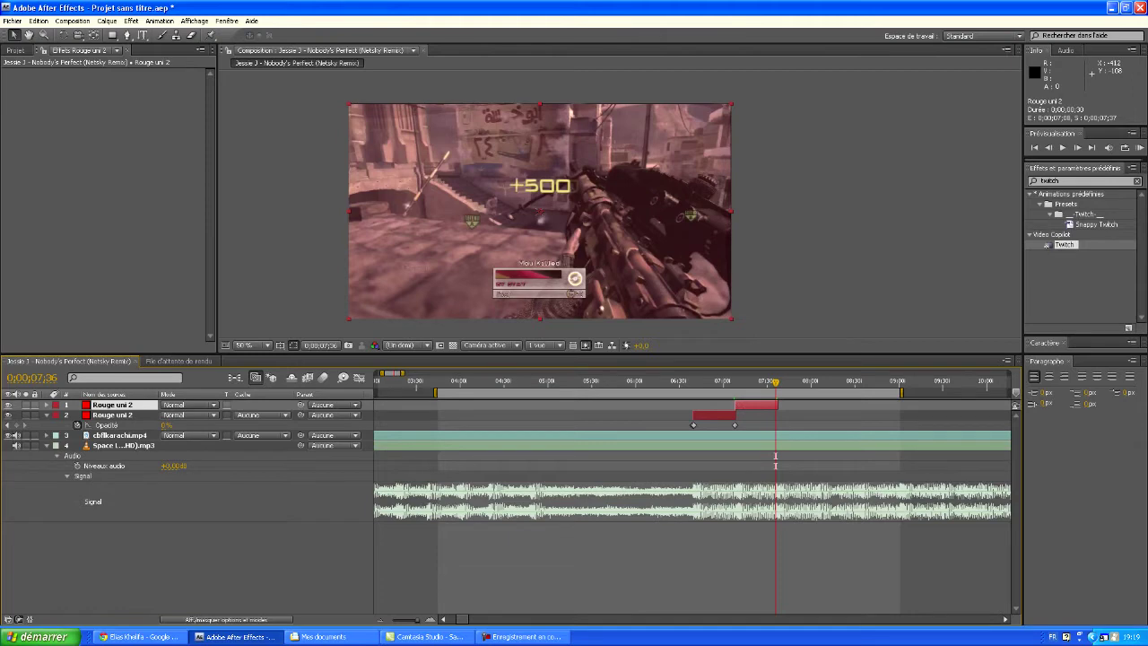
Add the Teinte/Saturation effect to the duplicated red solid and rotate its Teinte globale until the flash turns bright green.
left_click(131, 20)
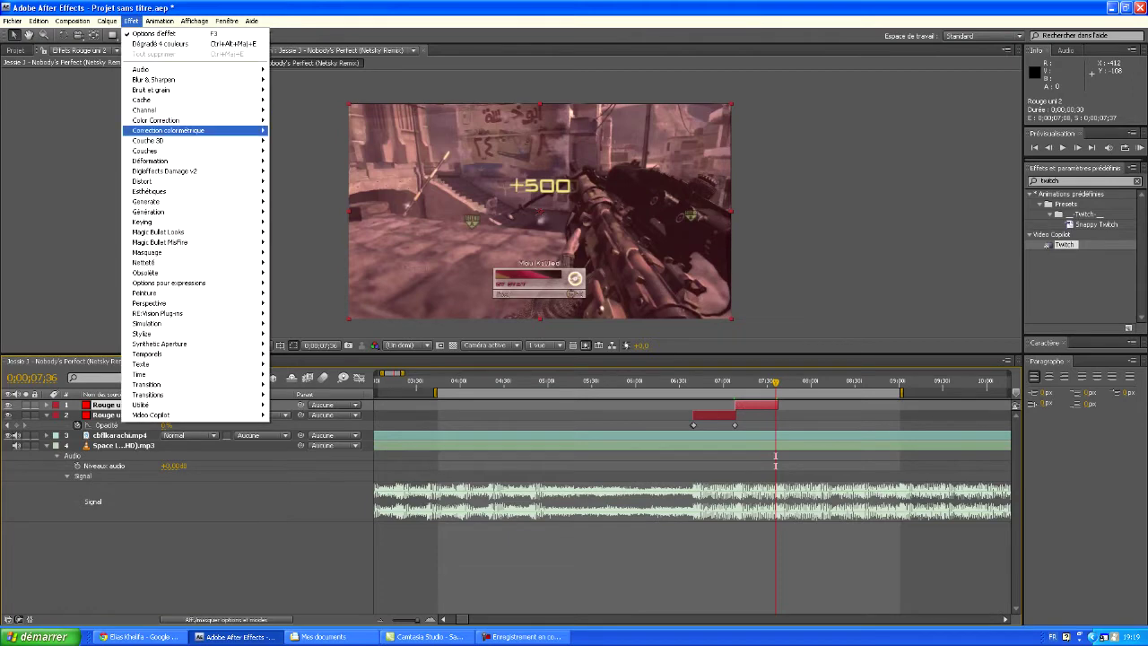
mouse_move(180, 130)
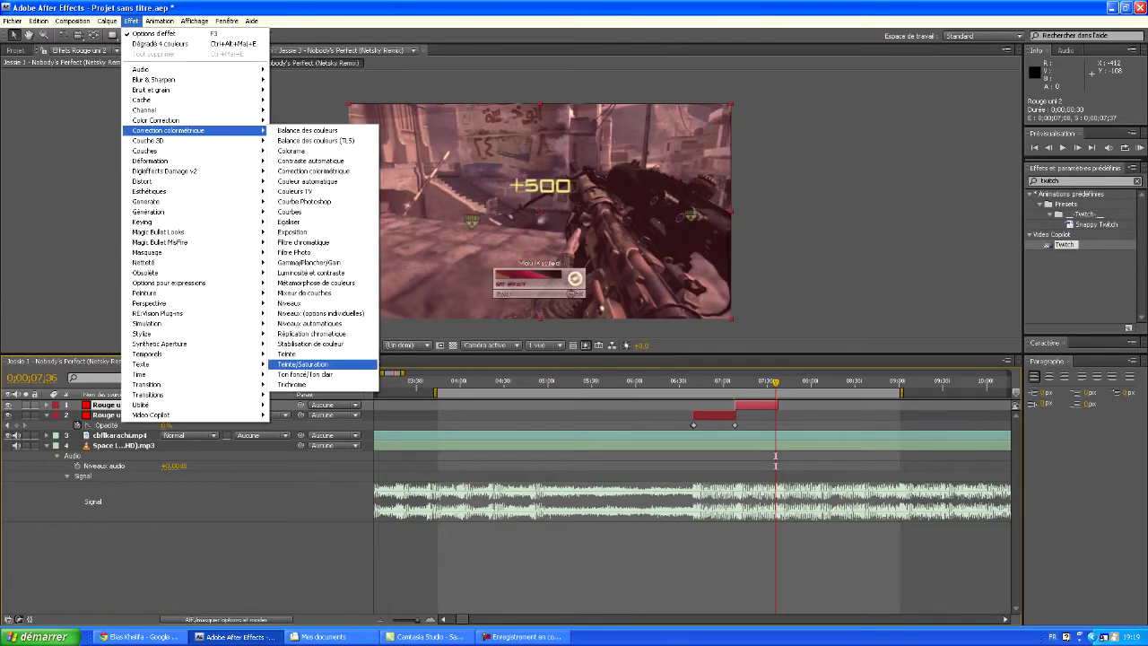
left_click(302, 365)
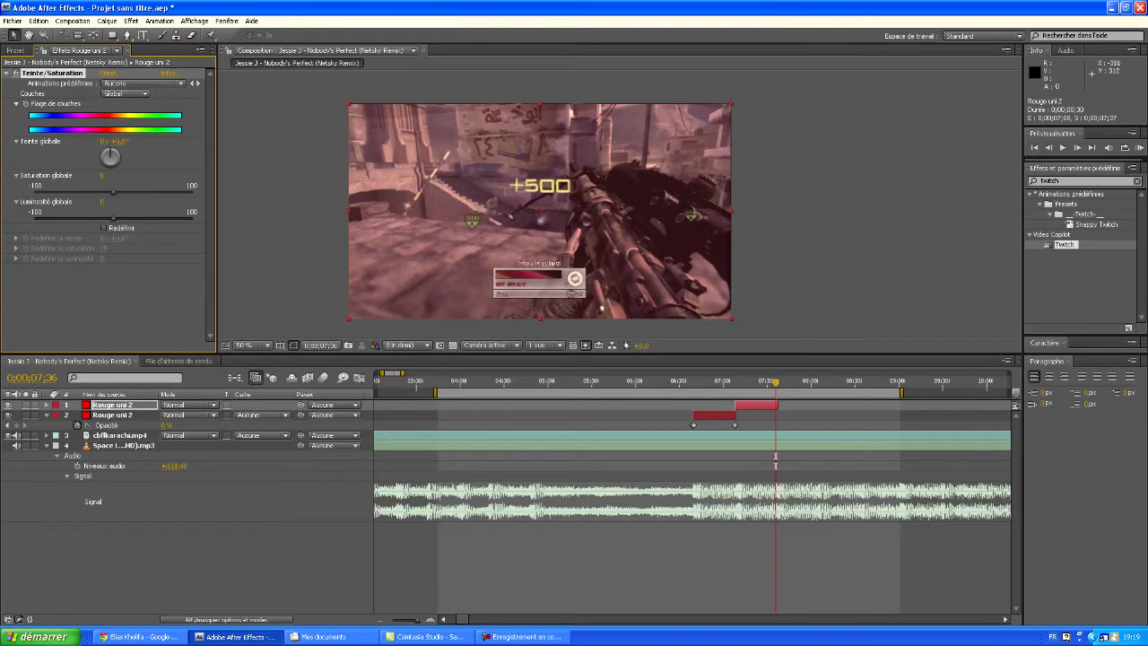
mouse_move(111, 151)
left_mouse_down()
mouse_move(119, 159)
mouse_move(102, 161)
mouse_move(119, 153)
mouse_move(117, 164)
left_mouse_up()
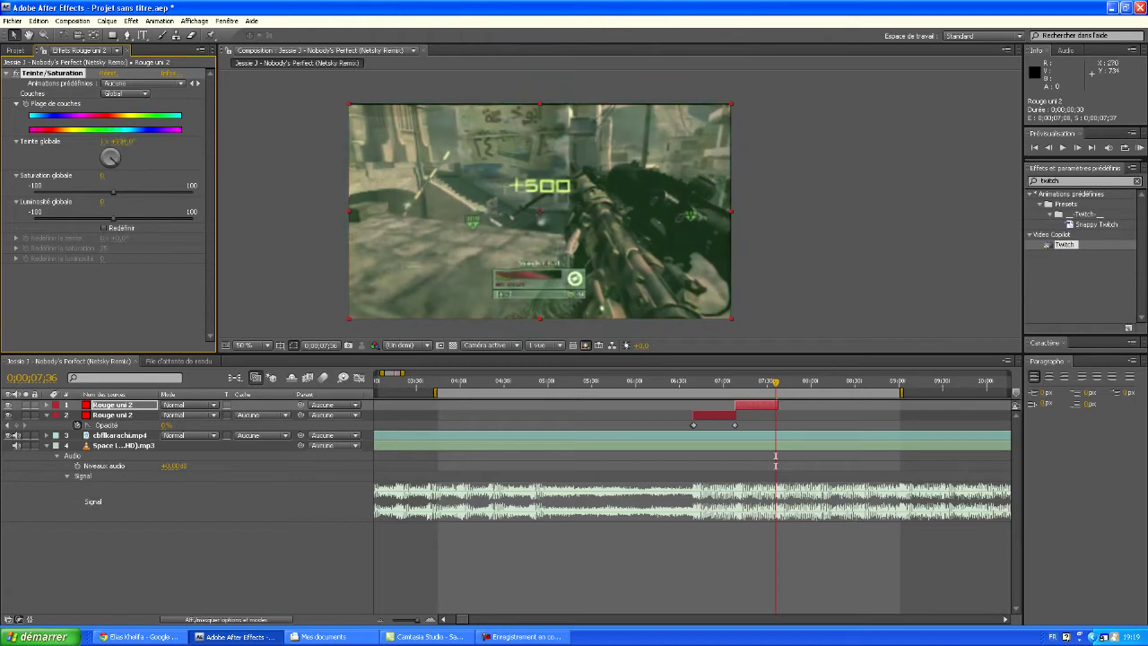
left_click(742, 382)
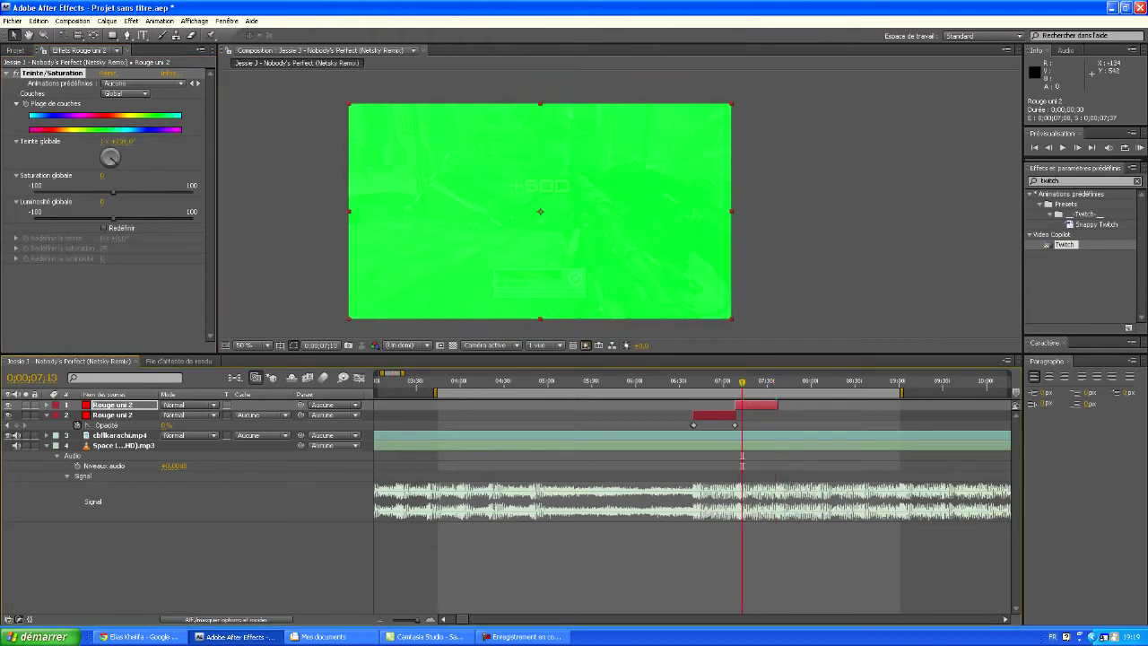
left_click_drag(117, 141, 94, 141)
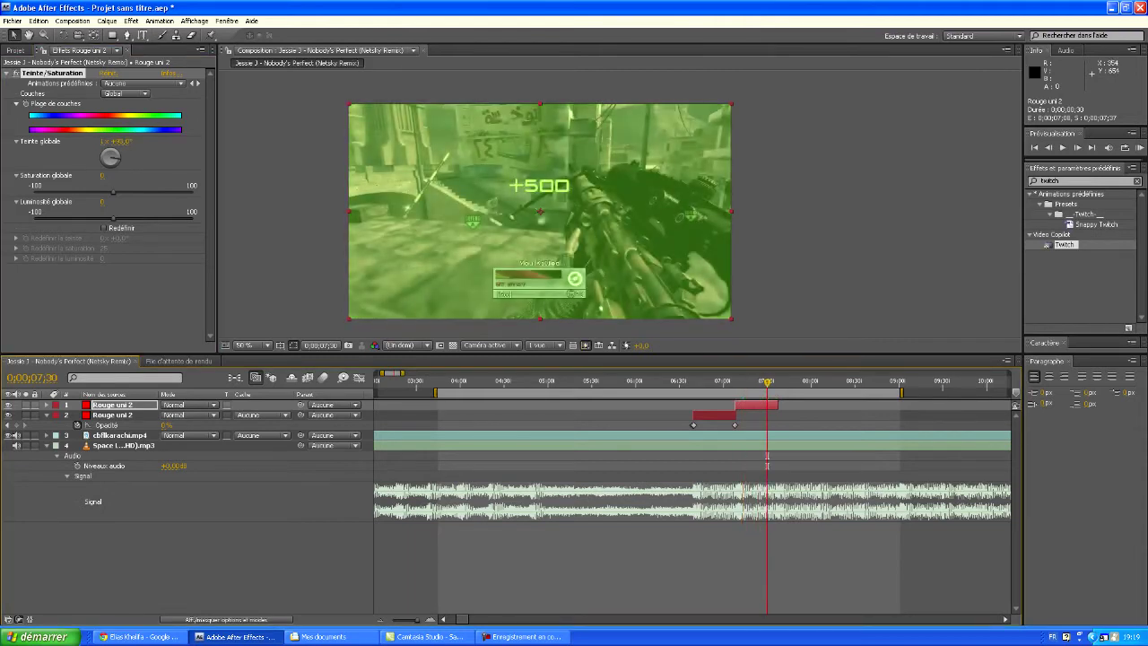
key("ctrl+d")
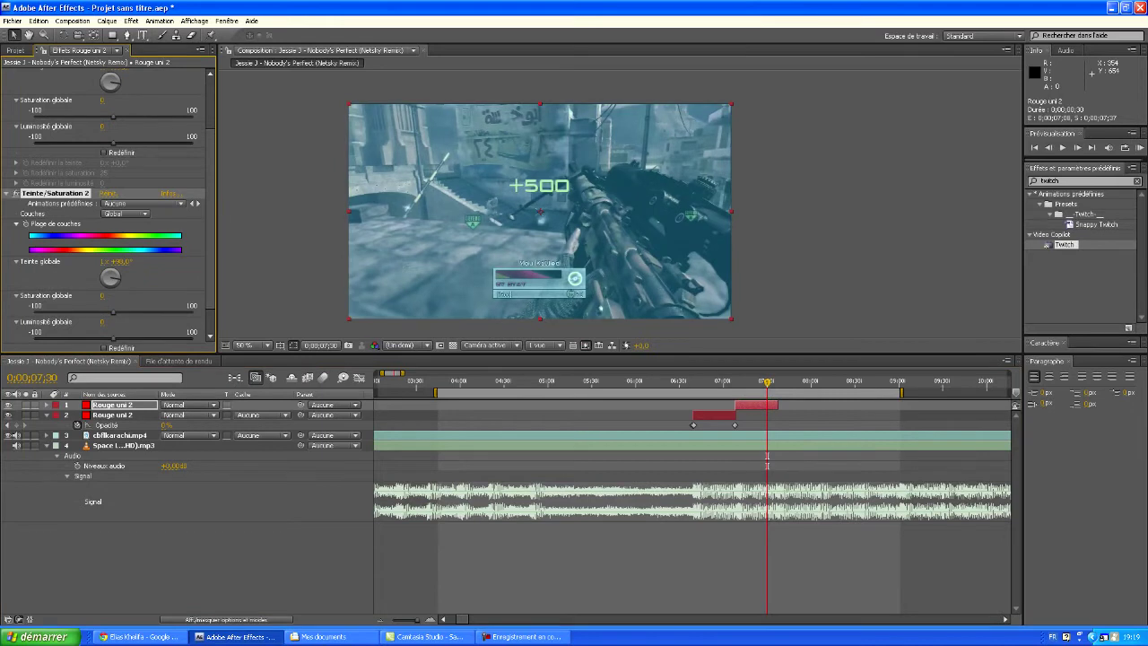
key("Delete")
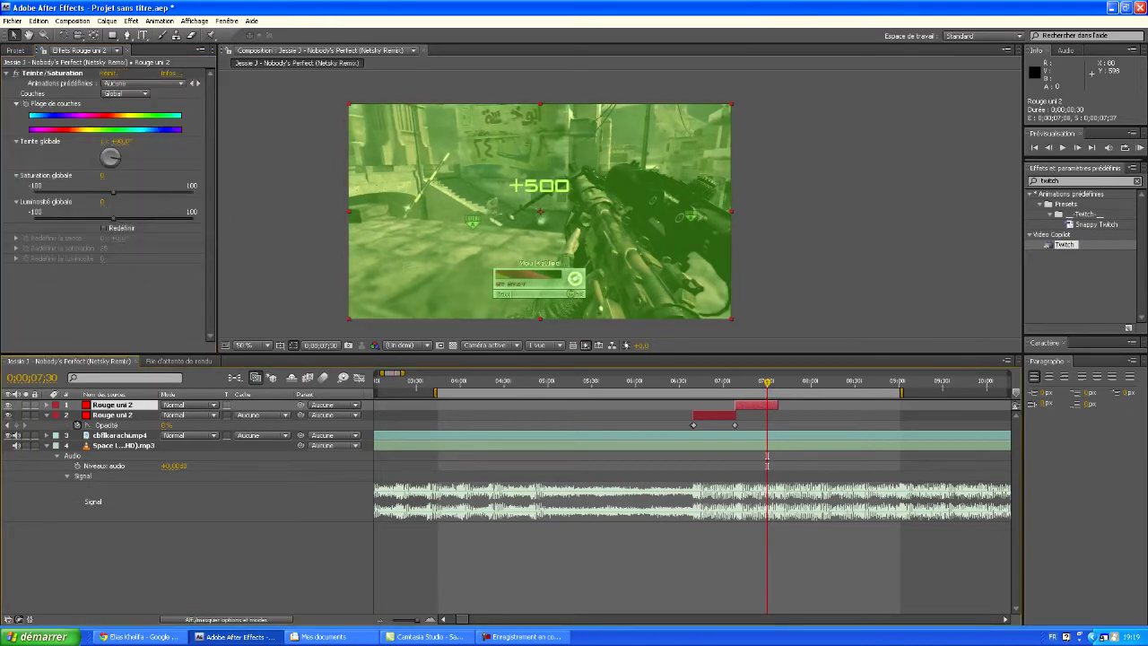
Duplicate the green flash solid three times, starting the copies at 0;00;07;33, 0;00;08;03 and 0;00;08;30.
key("ctrl+d")
left_click_drag(756, 405, 793, 404)
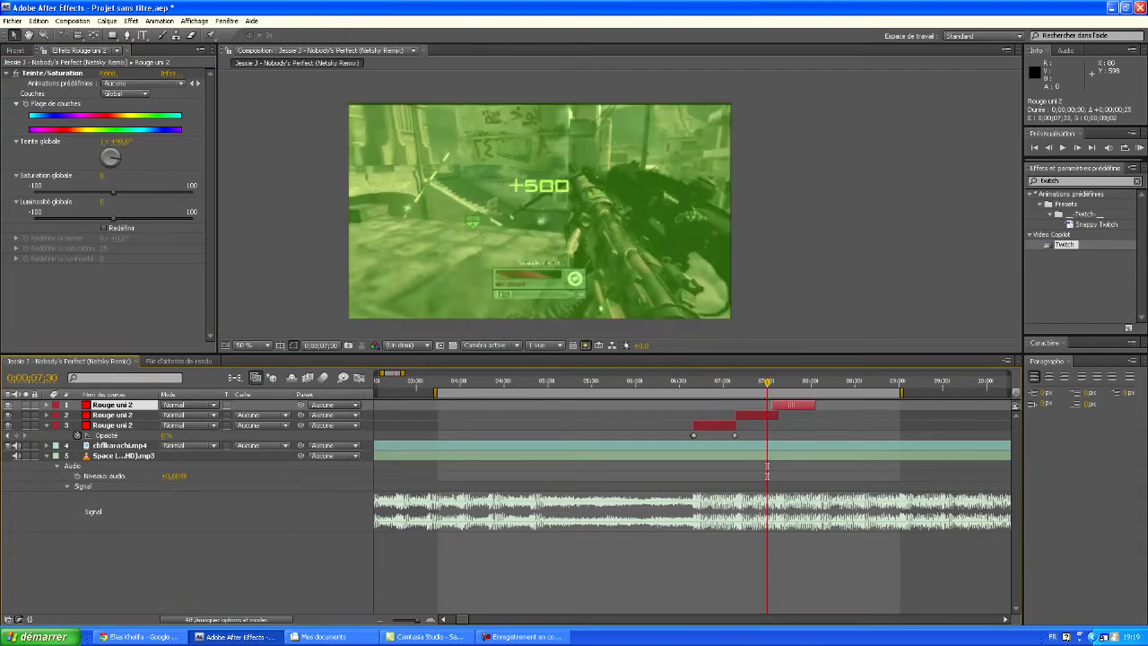
key("space")
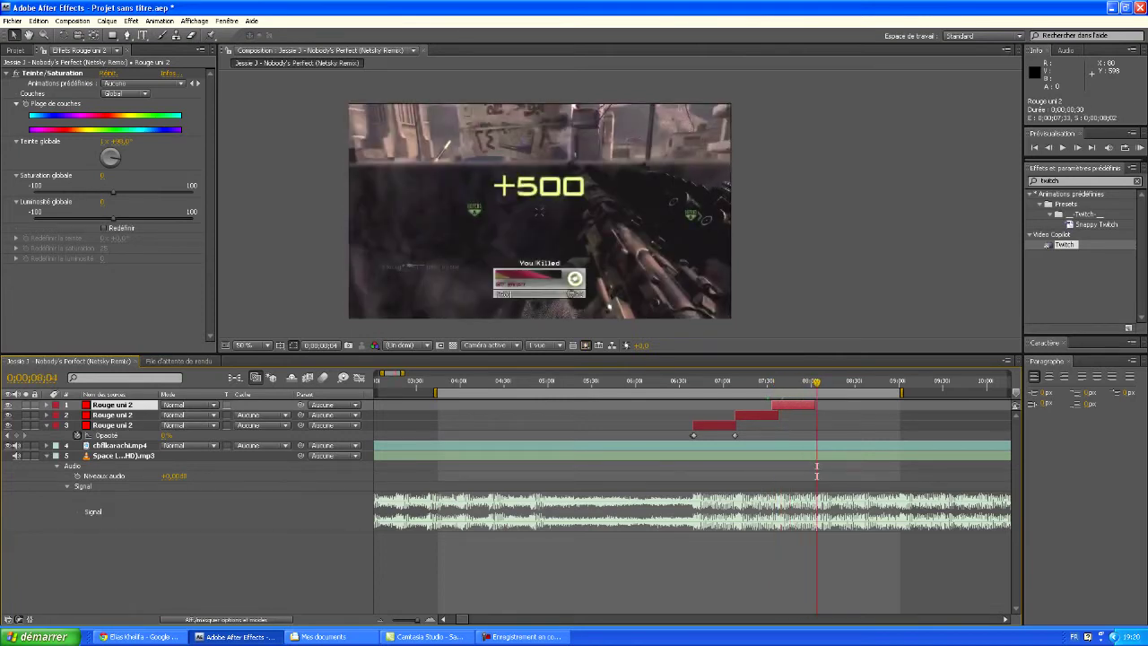
key("ctrl+d")
left_click_drag(797, 405, 841, 404)
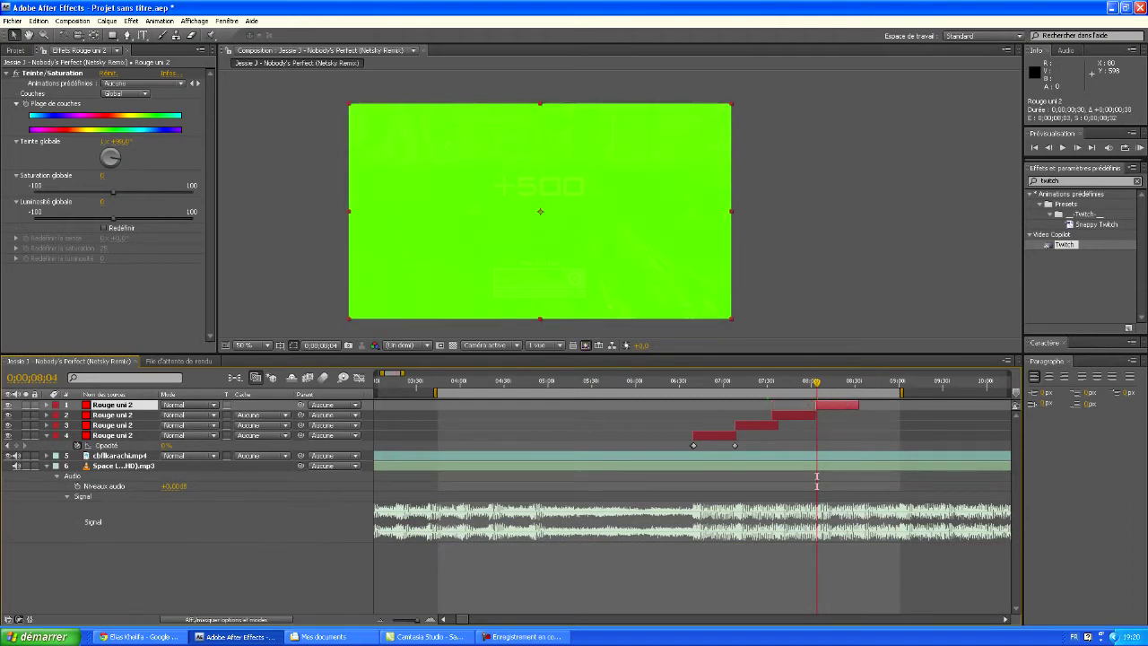
key("ctrl+d")
left_click_drag(841, 404, 879, 405)
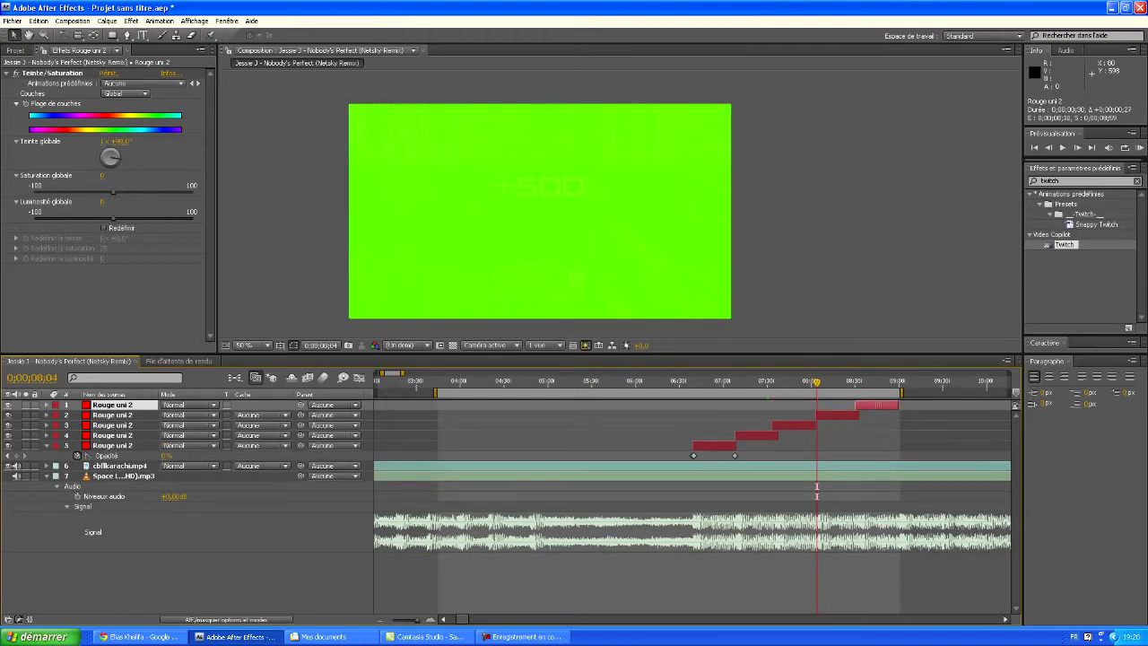
Rotate the Teinte globale of the solid starting at 0;00;07;33 so its flash is cyan.
key("space")
left_click(758, 435)
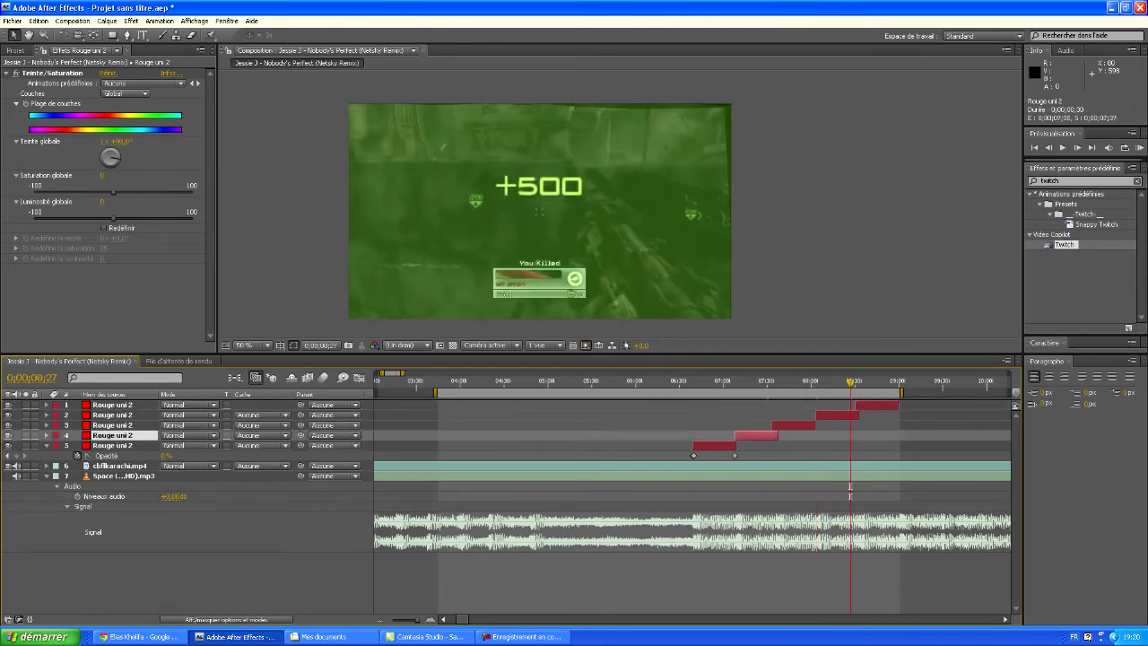
left_click(793, 426)
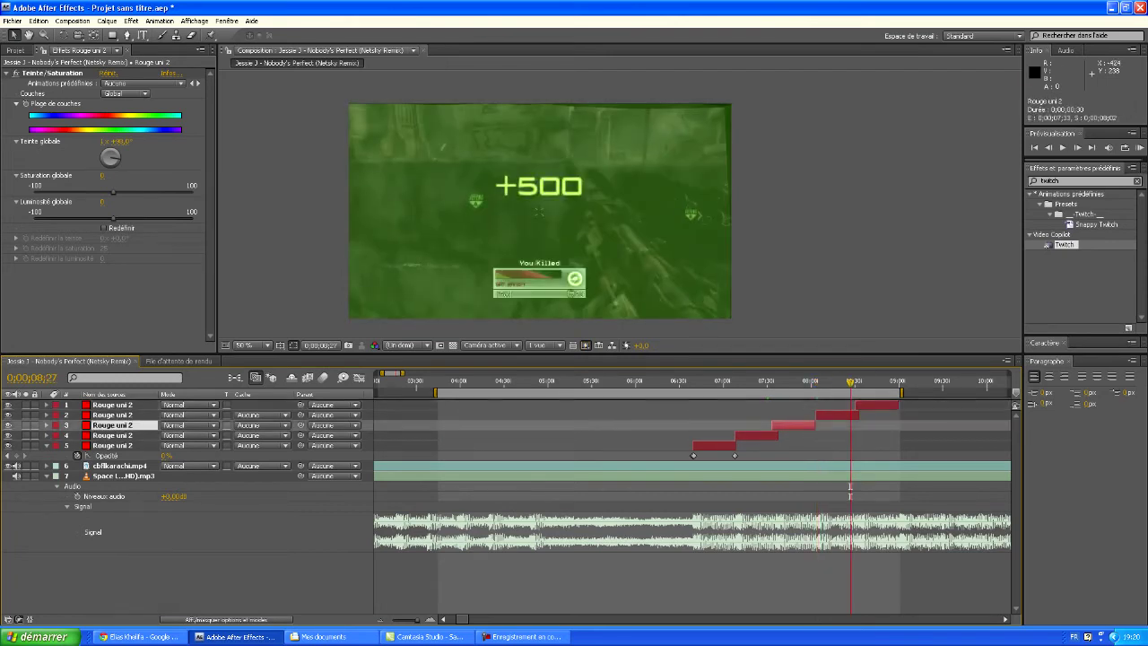
left_click(780, 383)
left_click_drag(119, 159, 110, 169)
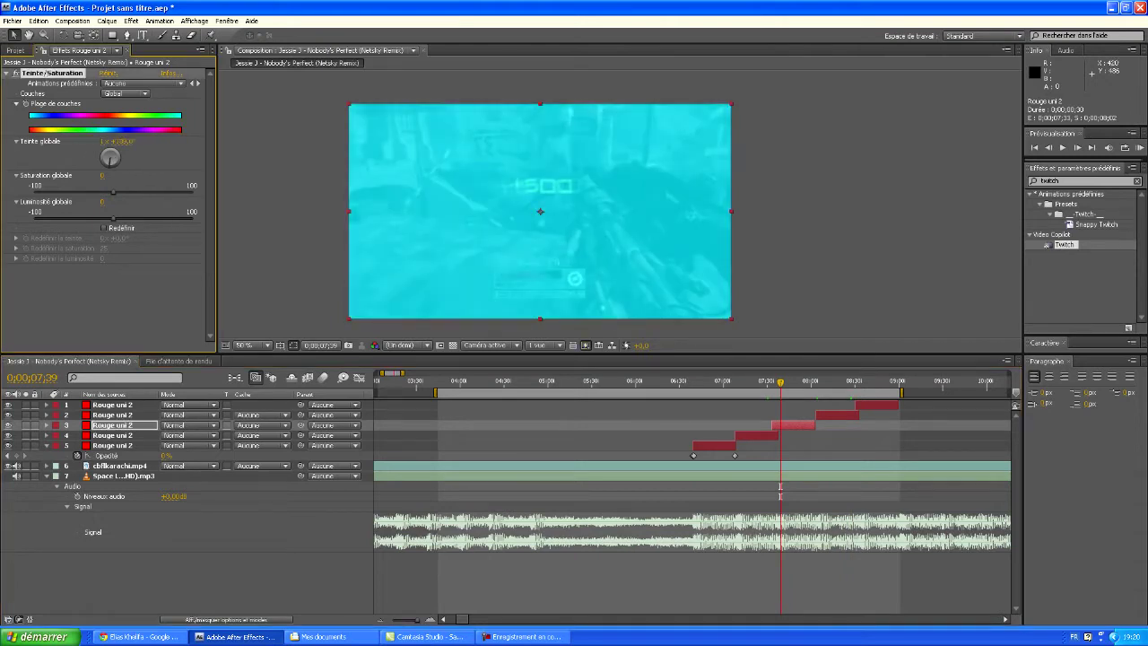
Rotate the Teinte globale of the solid starting at 0;00;08;03 so its flash is purple.
left_click(837, 414)
left_click(827, 382)
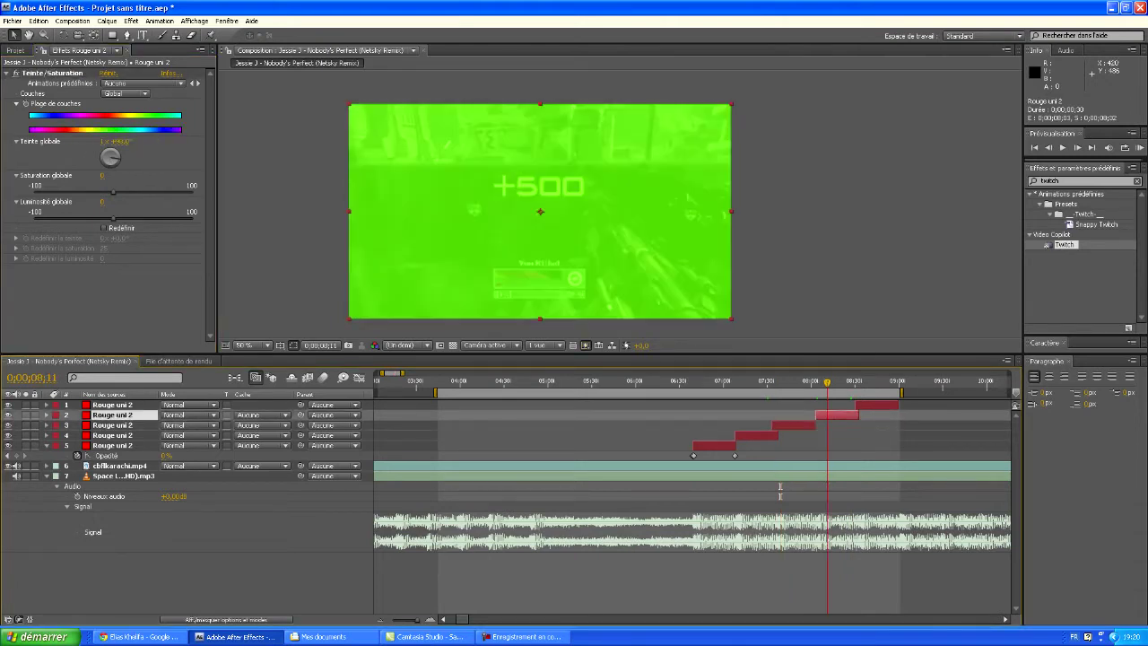
left_click_drag(118, 159, 102, 155)
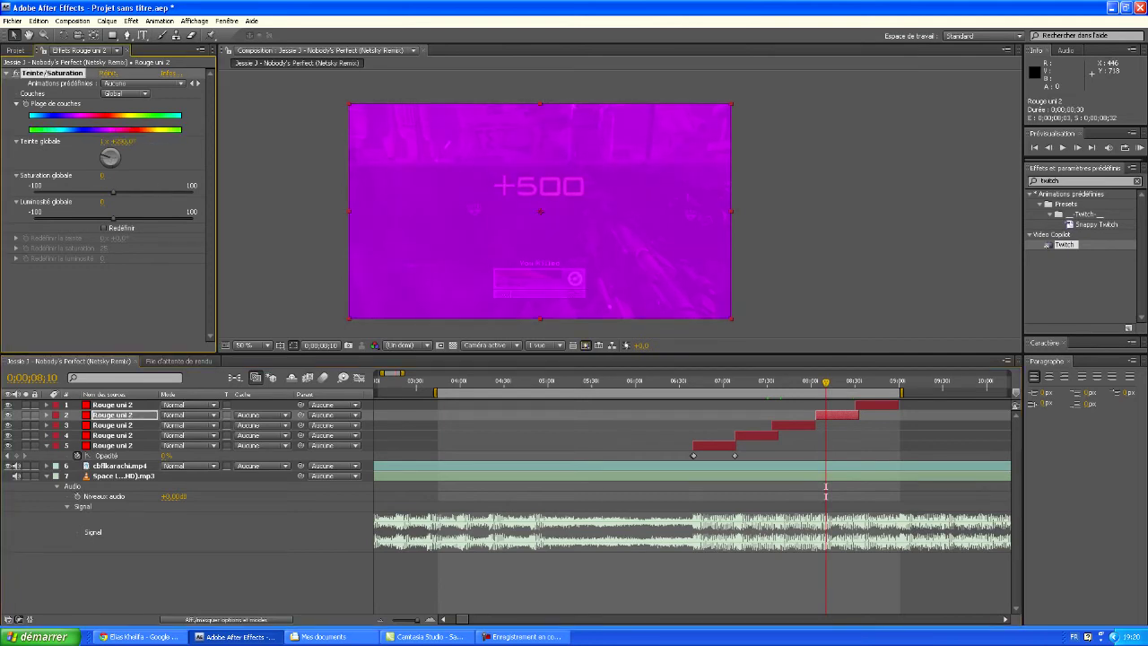
Collapse Teinte/Saturation on the last flash solid and add the Dégradé 4 couleurs effect to it.
left_click(854, 382)
left_click(861, 383)
left_click_drag(862, 382, 861, 382)
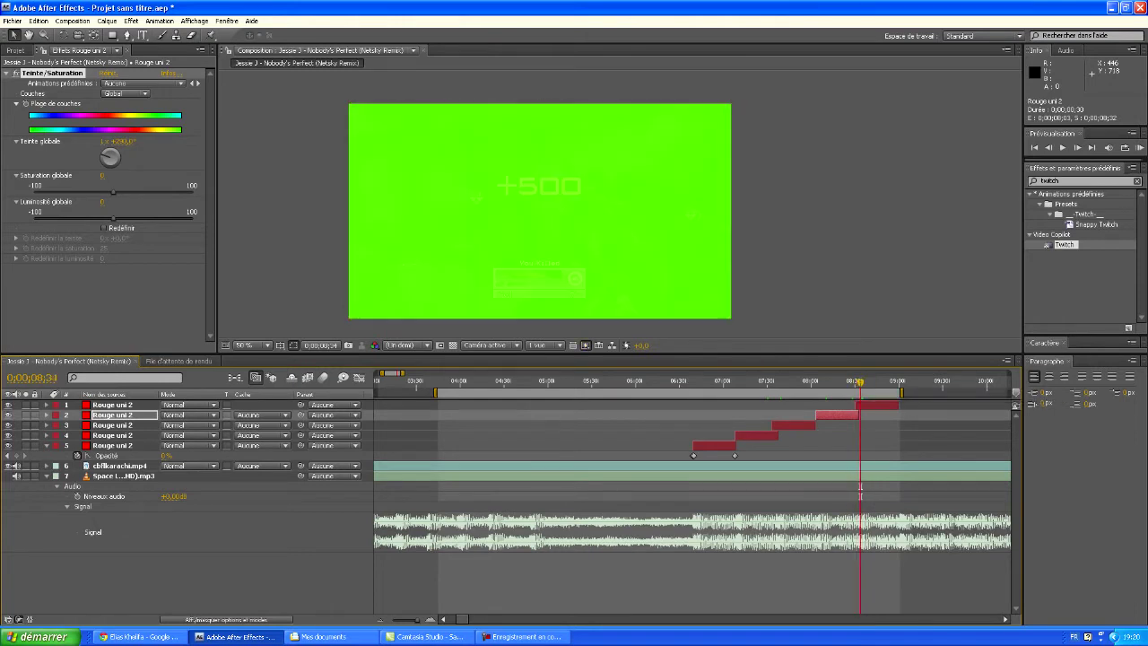
left_click(874, 405)
left_click(6, 73)
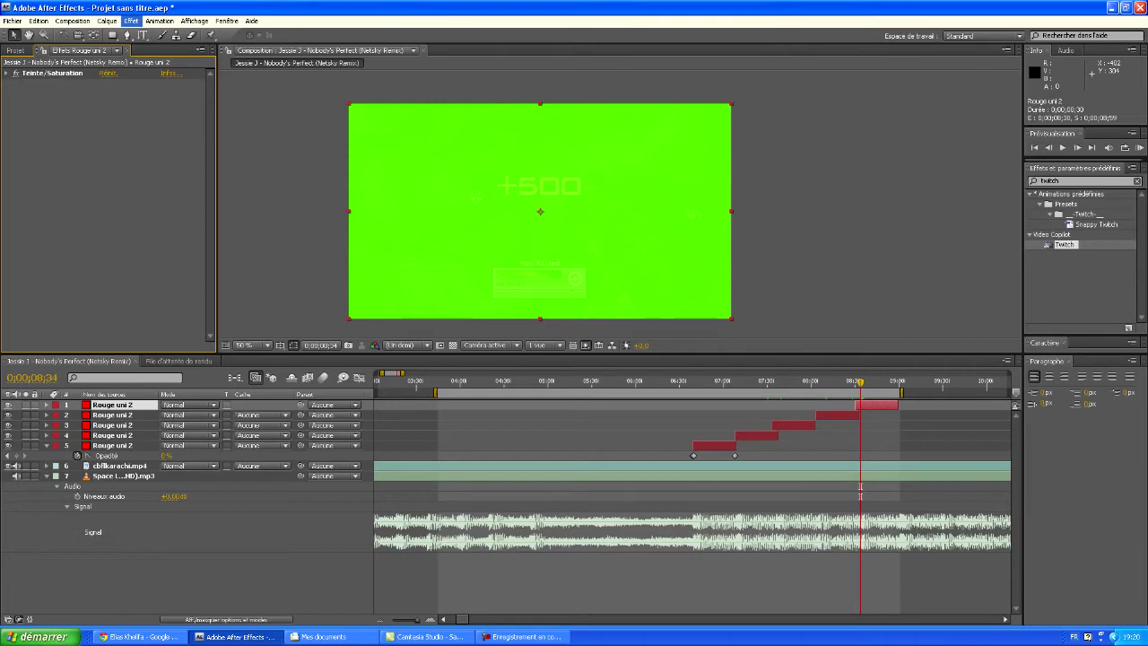
left_click(131, 21)
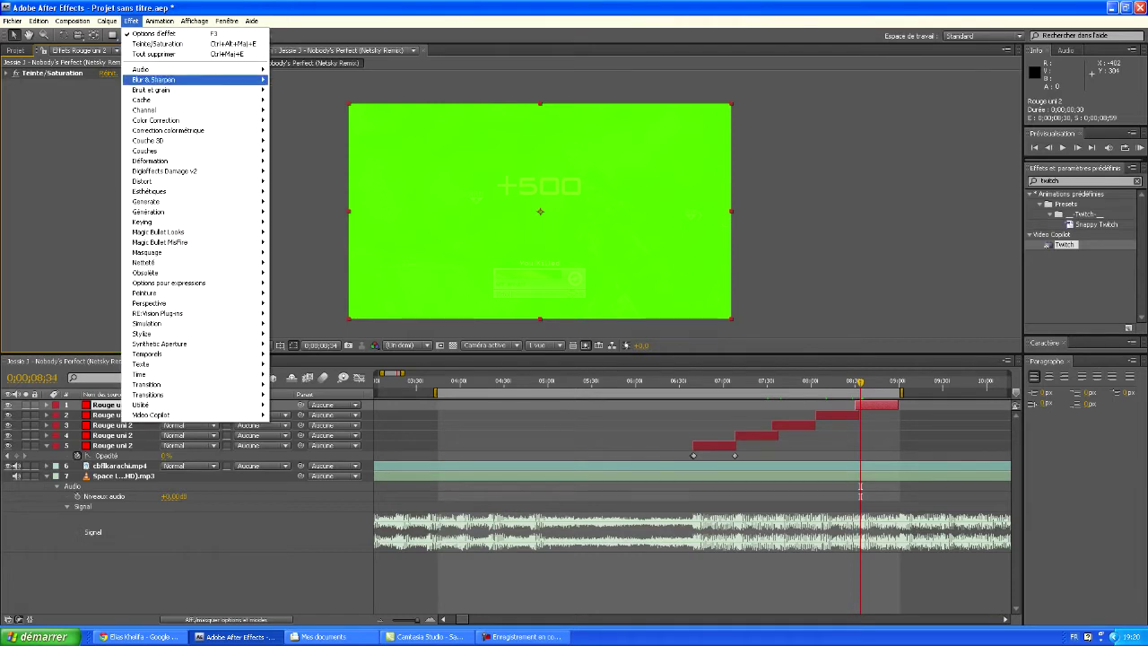
mouse_move(148, 212)
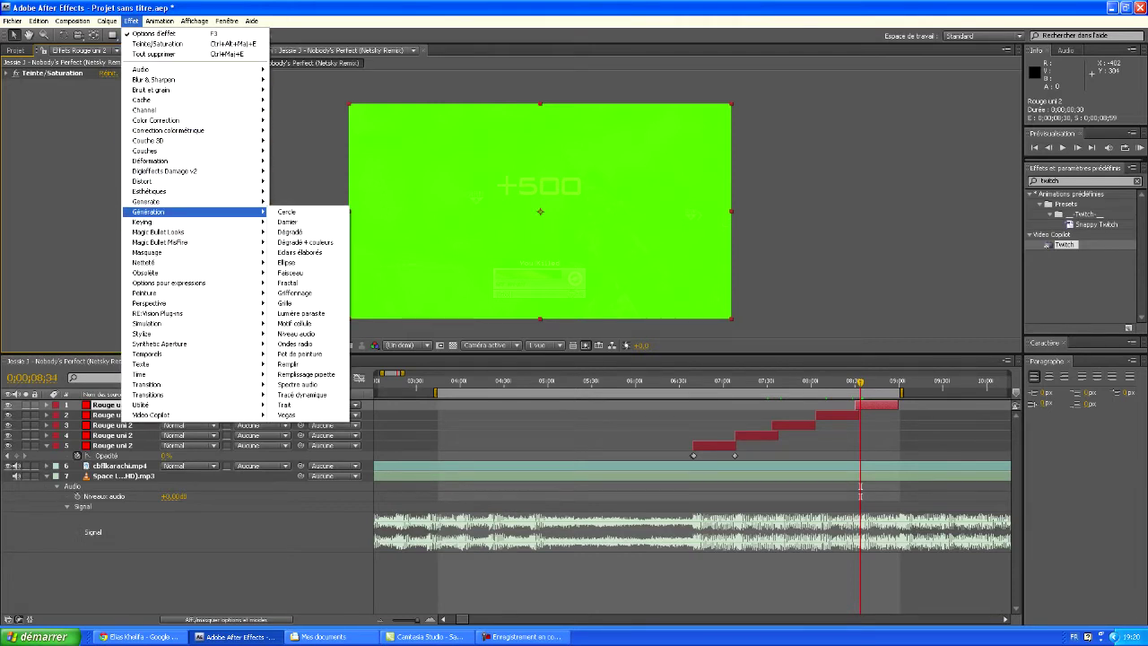
key("Escape")
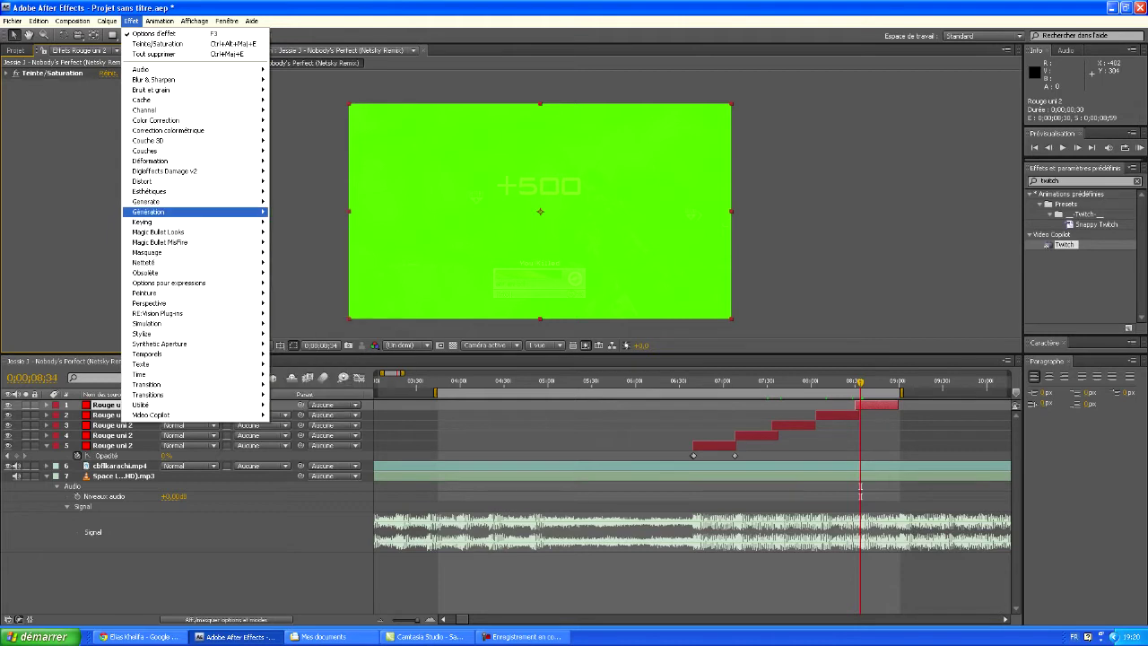
key("Right")
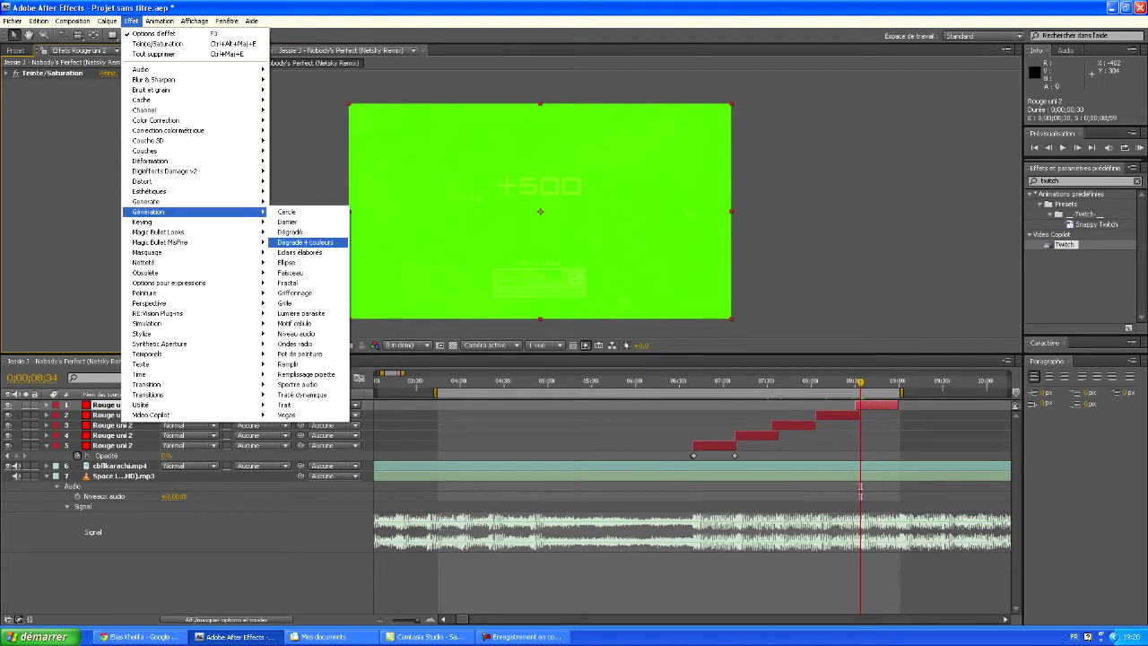
left_click(310, 243)
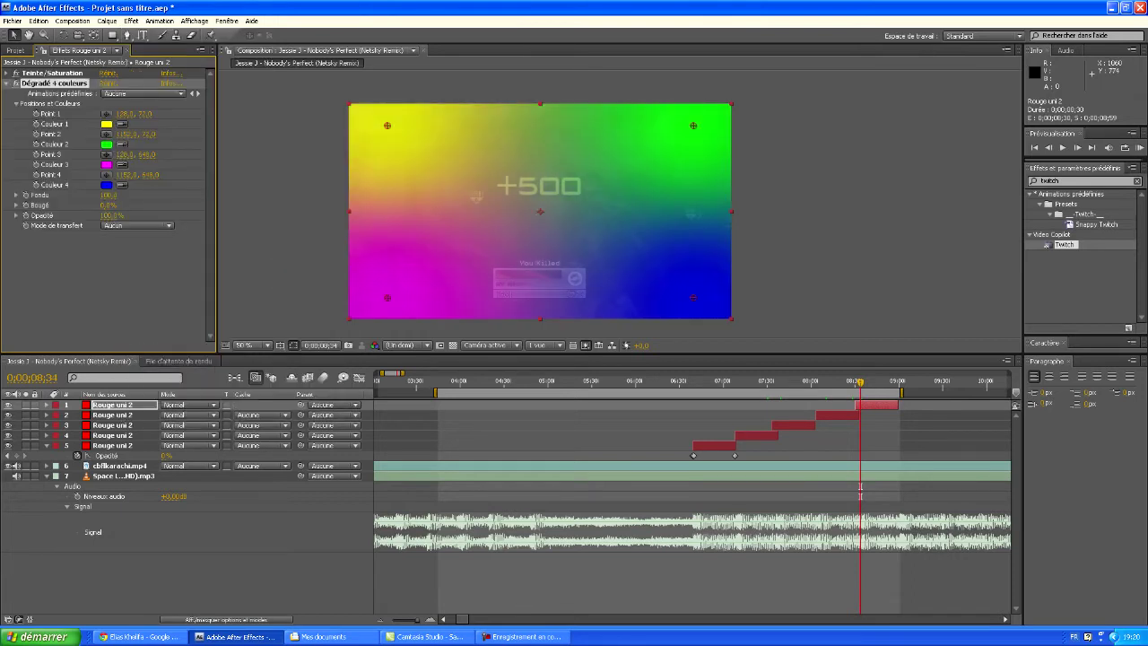
key("space")
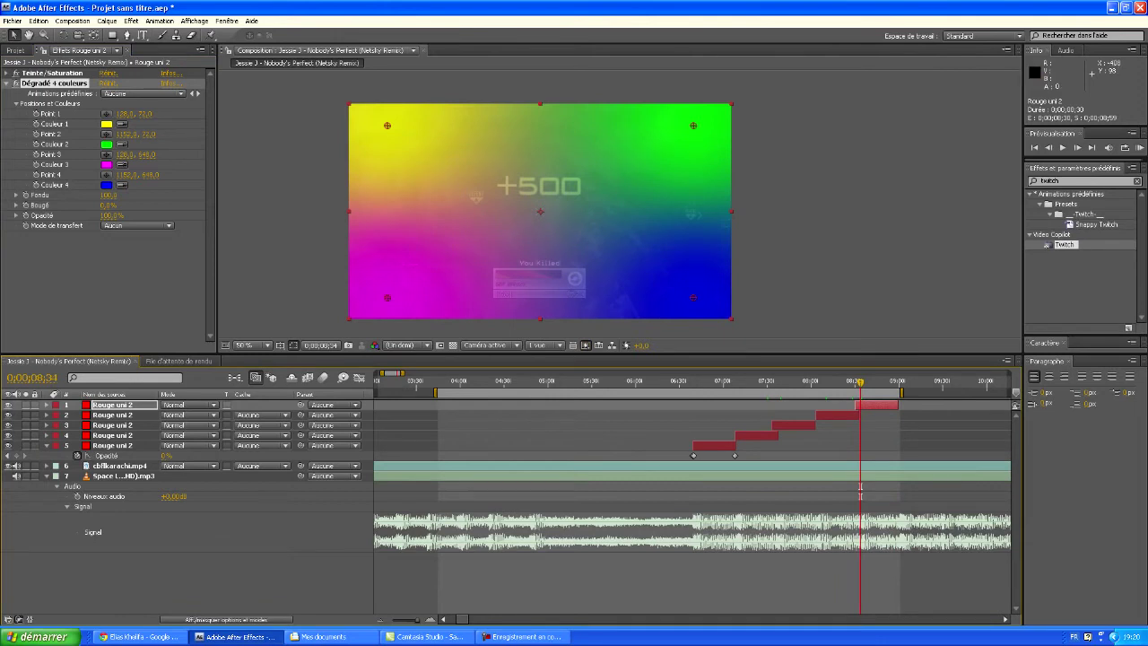
Set Couleur 3 of the four-colour gradient to red.
left_click(106, 164)
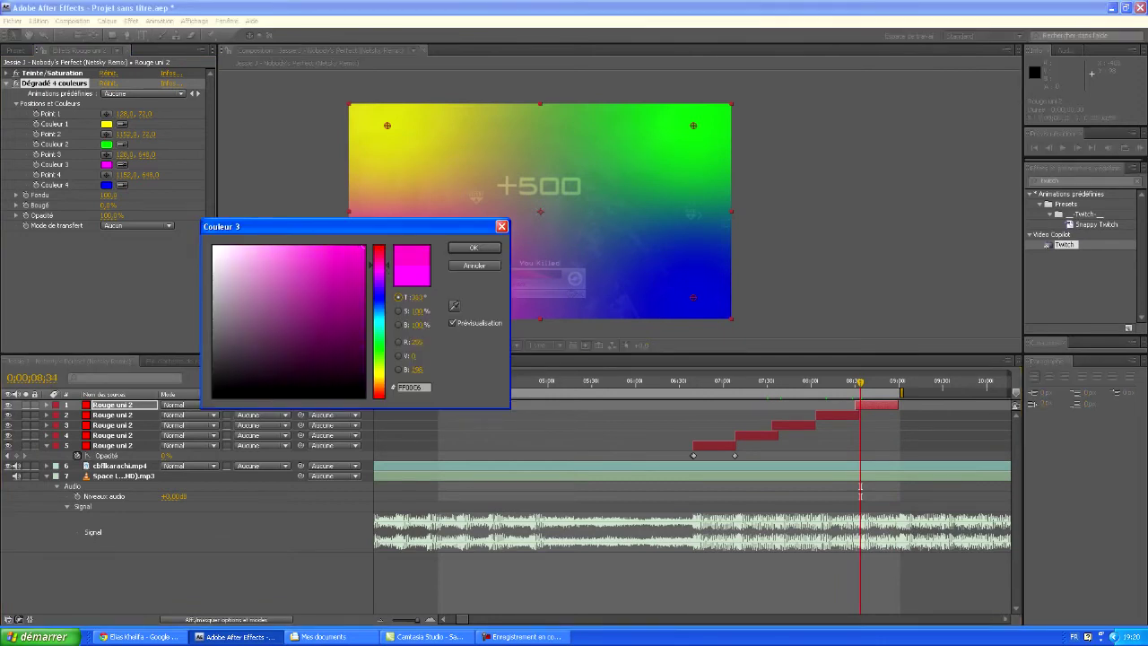
left_click(379, 246)
left_click(474, 248)
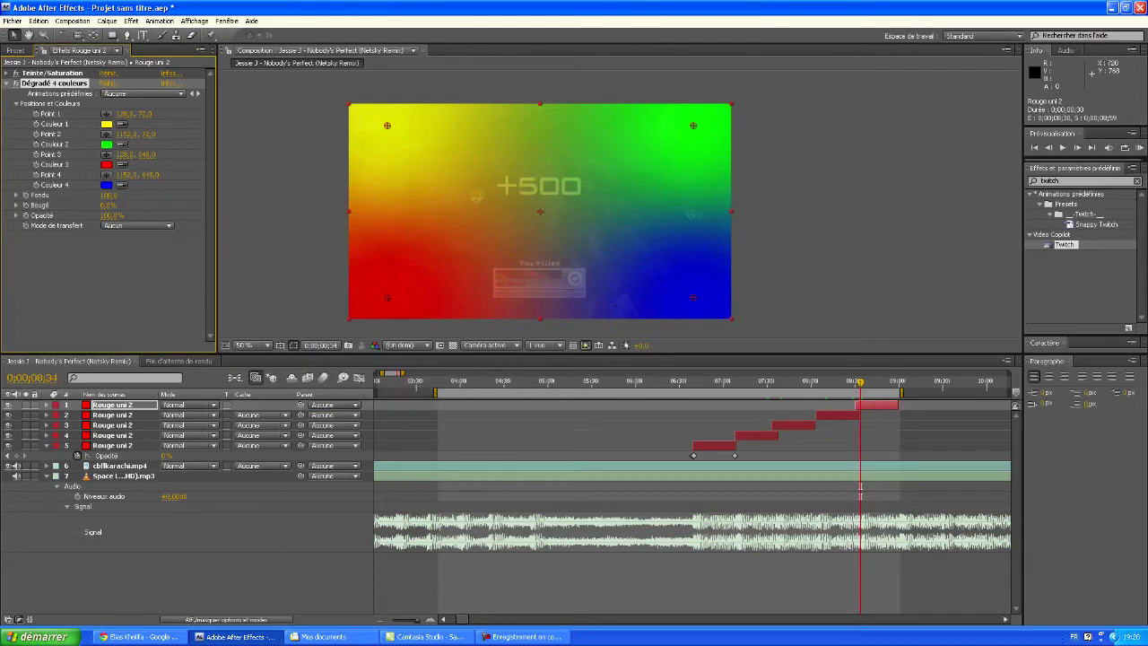
Create a new adjustment layer (Calque d'effets) above the flash solids.
left_click_drag(861, 382, 784, 382)
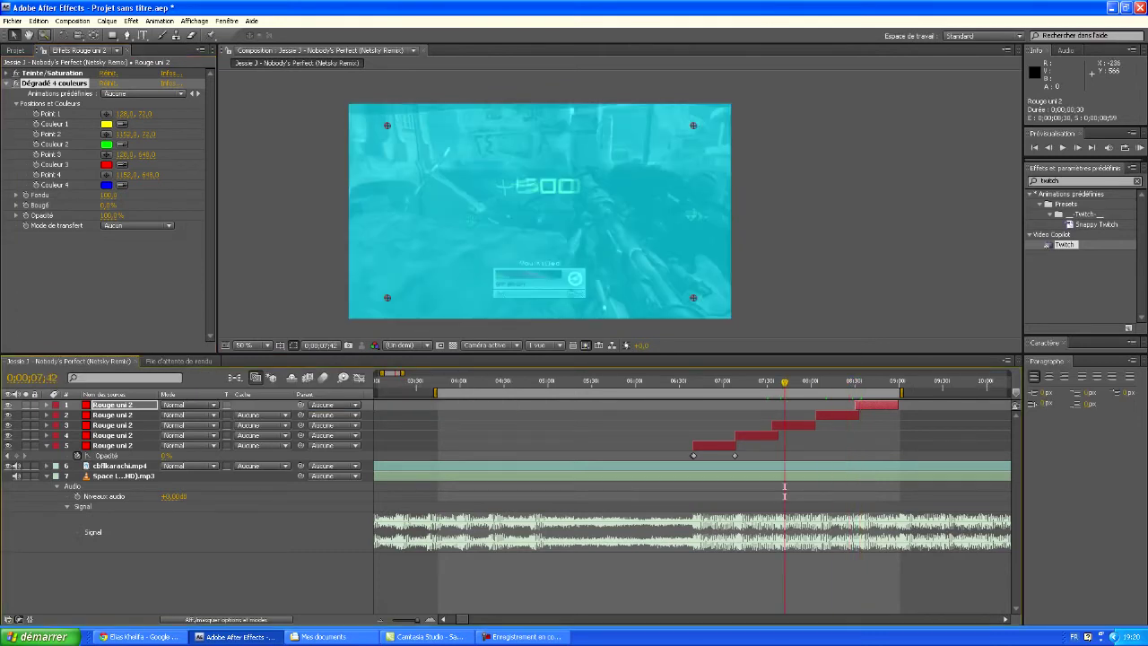
left_click(106, 20)
mouse_move(113, 33)
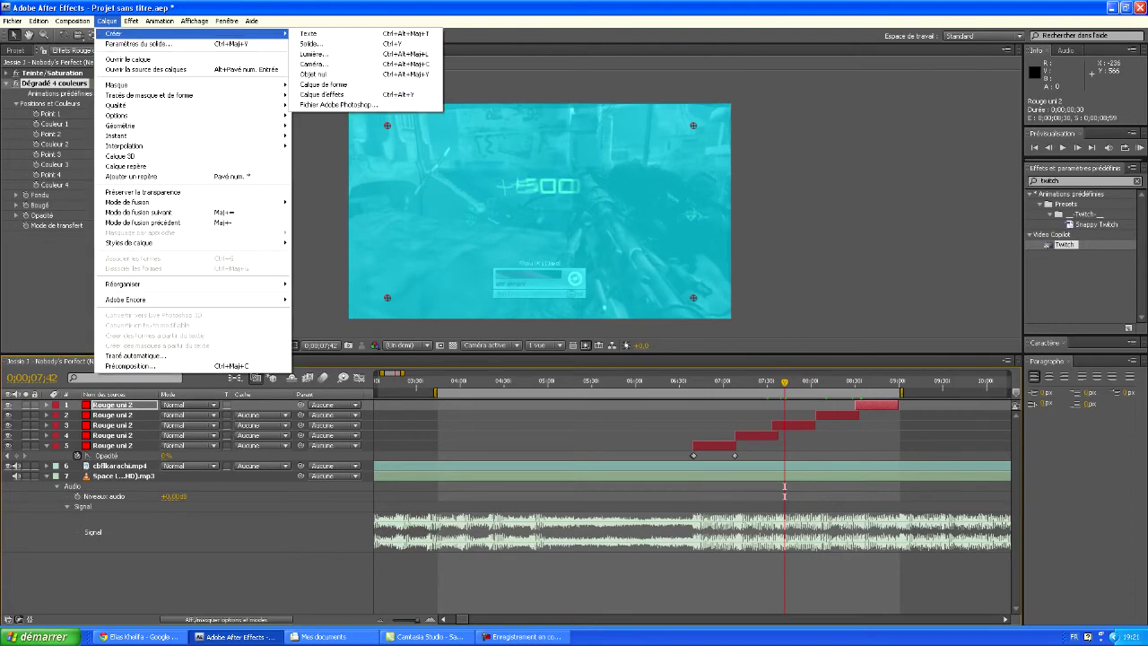
left_click(392, 95)
left_click(107, 20)
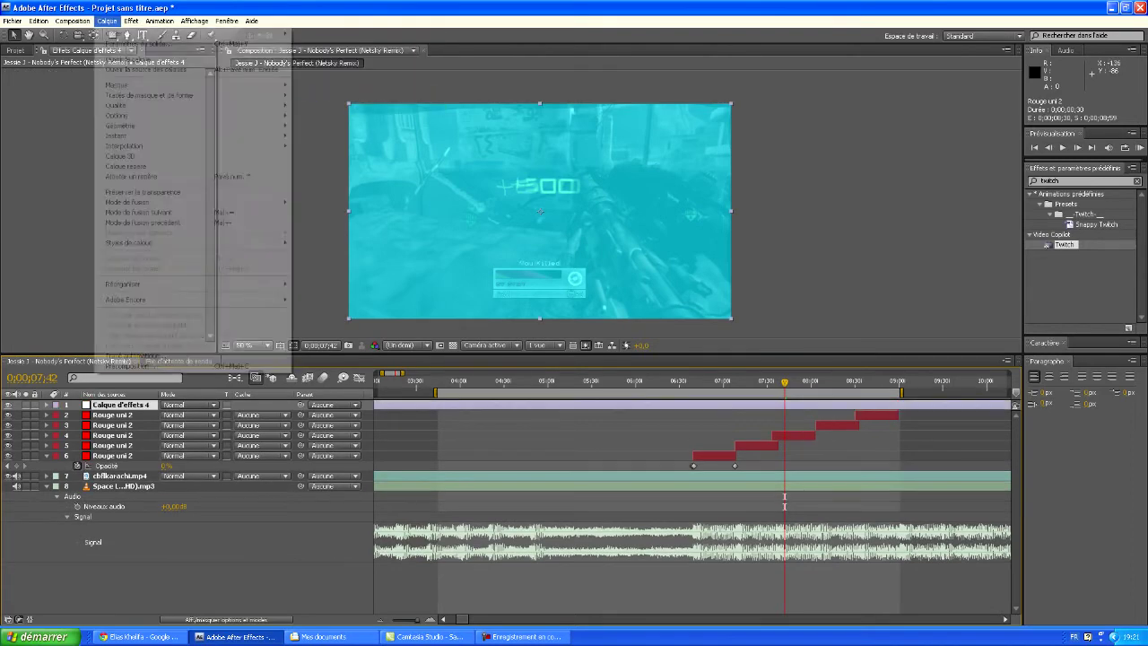
mouse_move(113, 33)
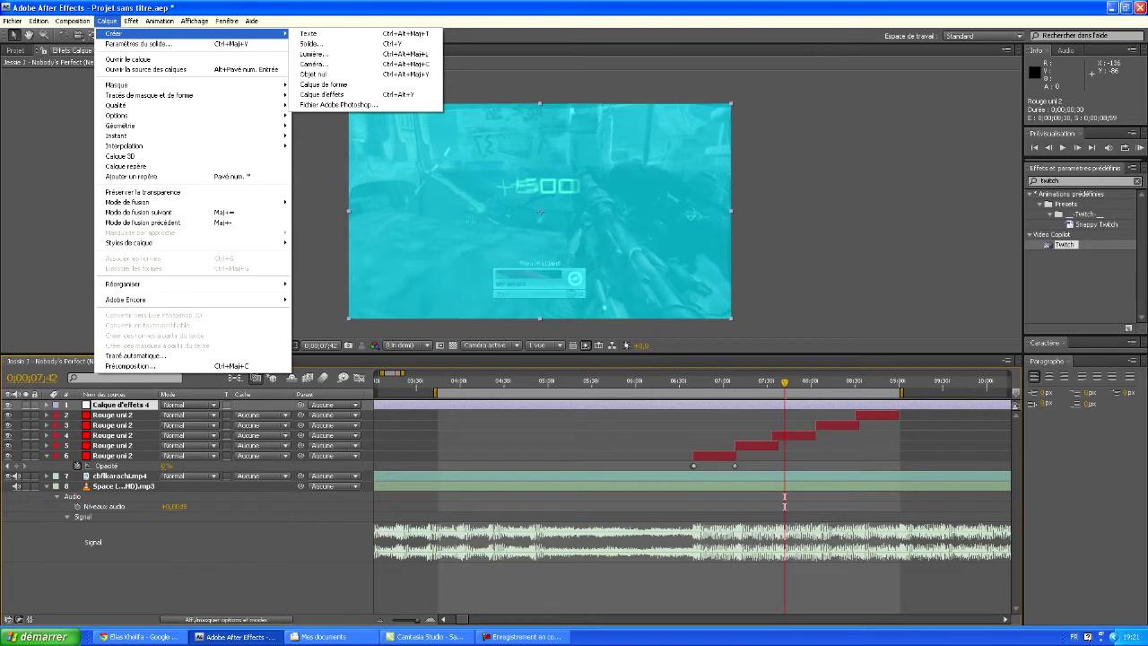
key("Escape")
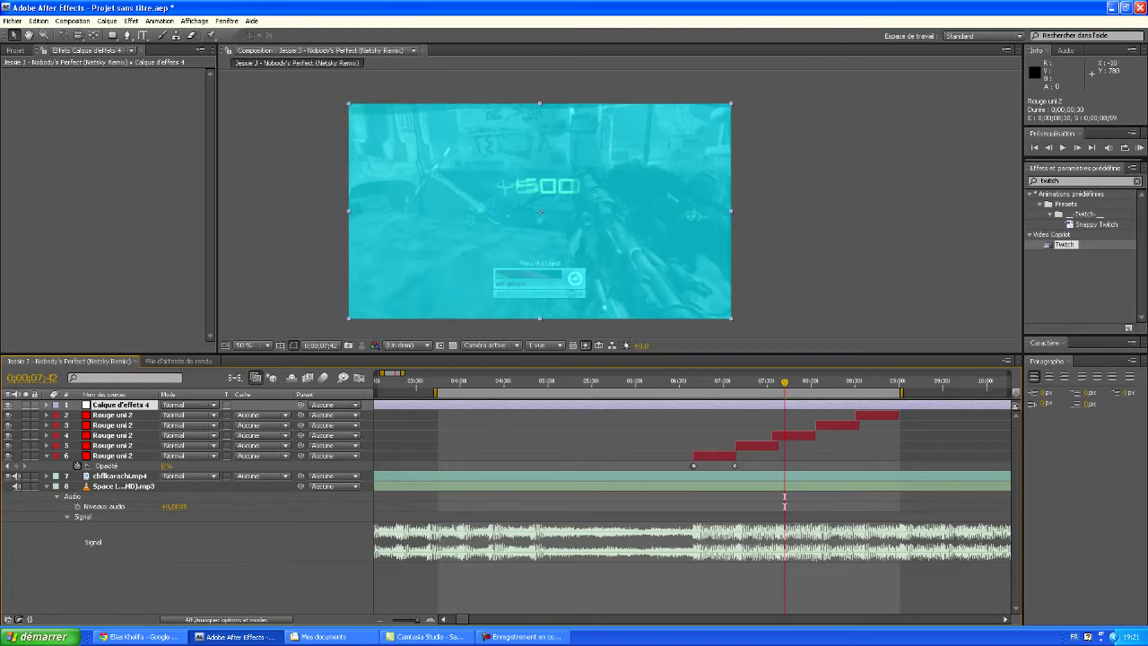
Trim the adjustment layer to a duration of 0;00;01;40 and move it over the flashes, starting at 0;00;06;28.
left_click_drag(417, 619, 399, 619)
mouse_move(379, 404)
left_mouse_down()
mouse_move(996, 404)
mouse_move(395, 405)
left_mouse_up()
left_click_drag(610, 405, 393, 405)
key("semicolon")
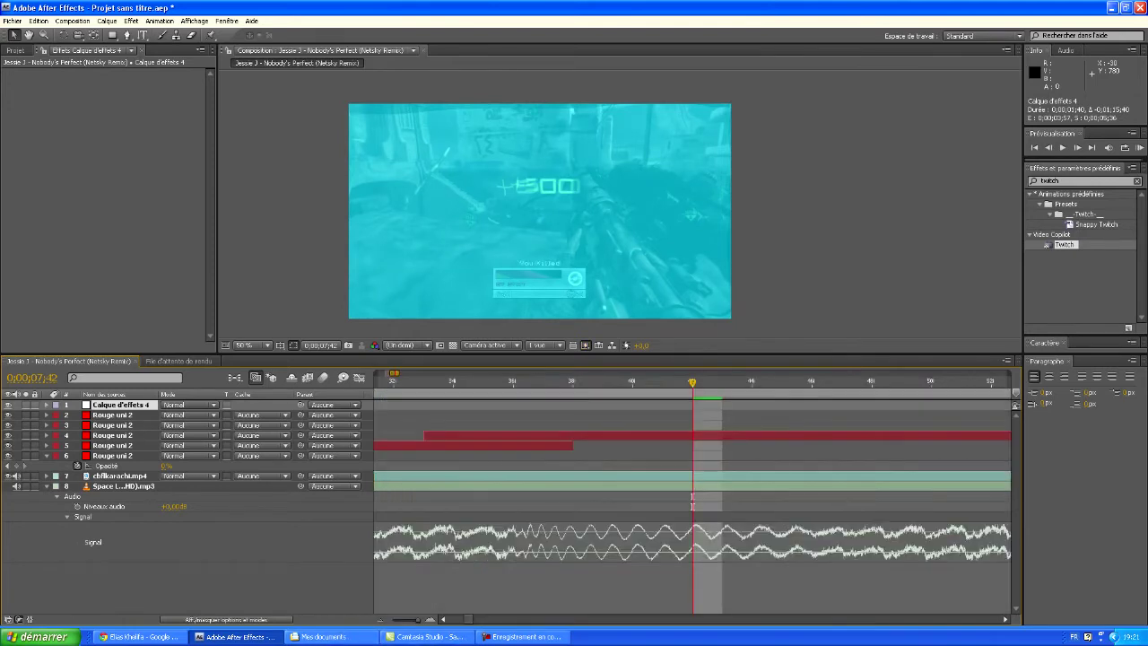
key("minus")
key("minus")
key("minus")
key("minus")
key("minus")
key("minus")
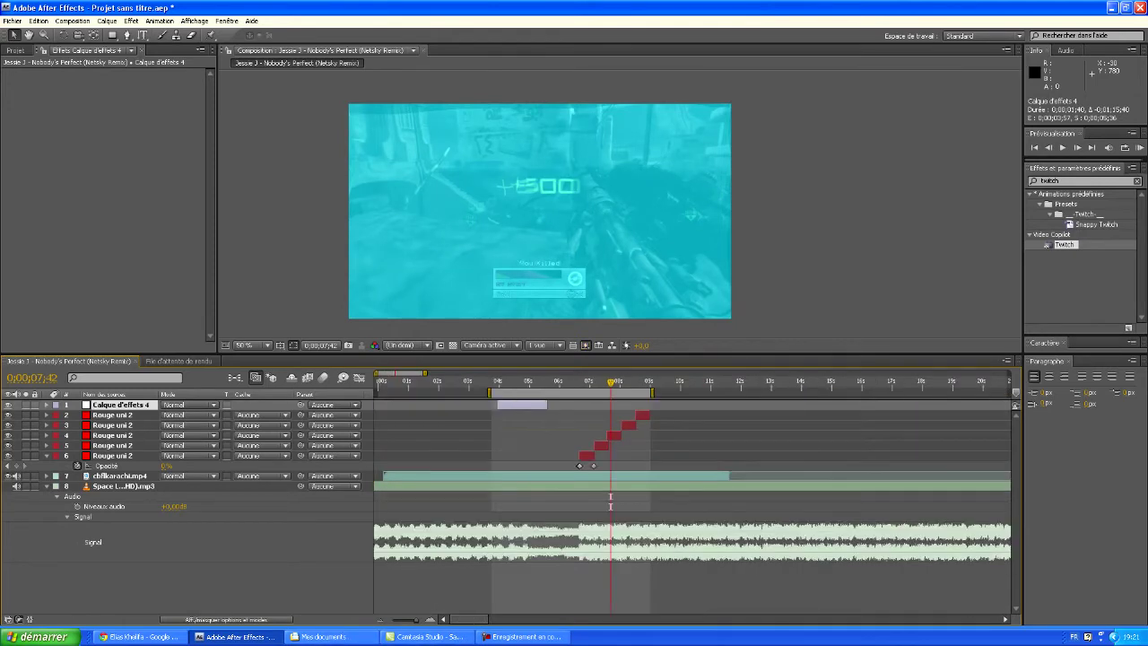
left_click_drag(522, 405, 598, 405)
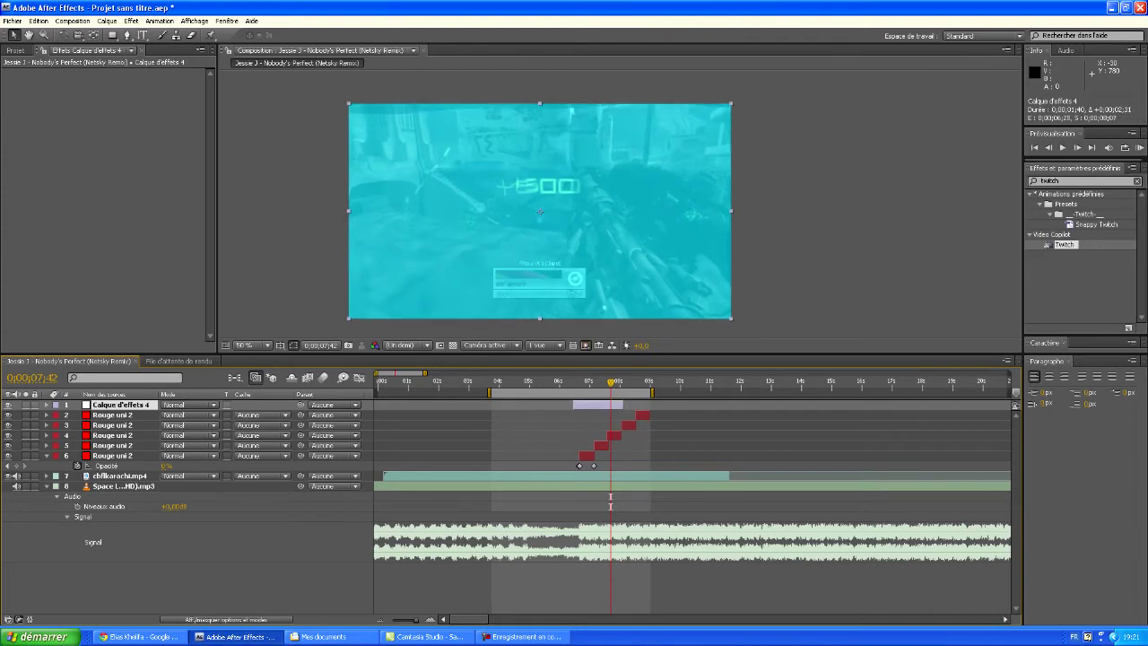
Move the adjustment layer below the flash solids, above the gameplay clip, and trim it to the first flash, a duration of 0;00;00;32.
left_click_drag(120, 405, 119, 468)
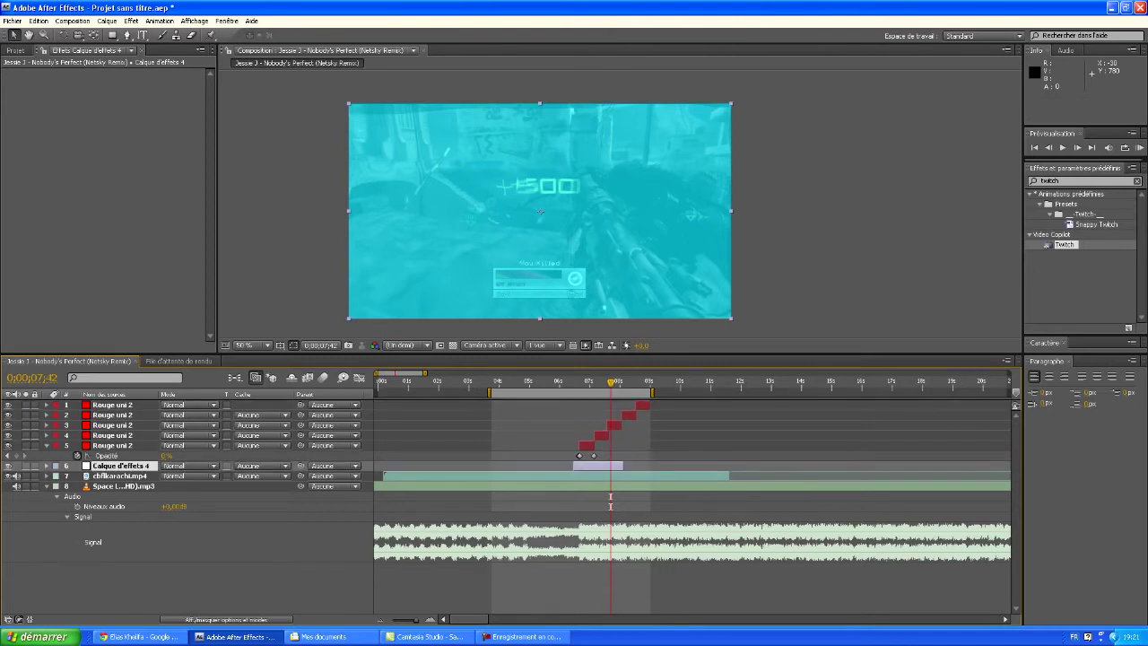
key("ctrl+shift+a")
key("u")
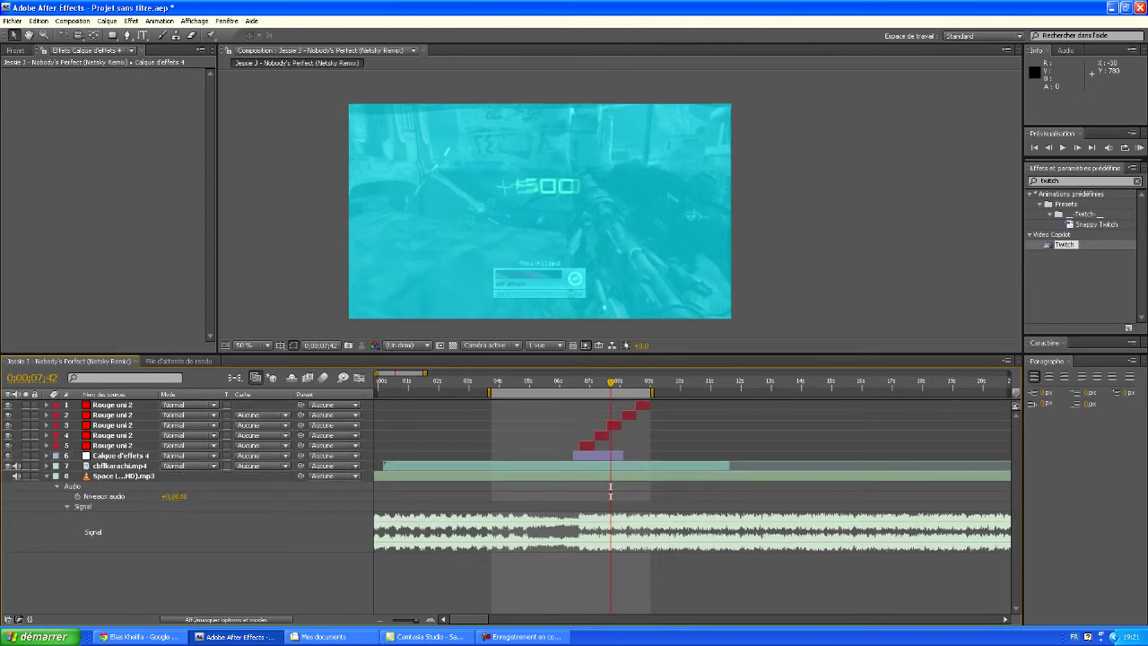
mouse_move(597, 456)
left_mouse_down()
mouse_move(626, 456)
mouse_move(595, 456)
left_mouse_up()
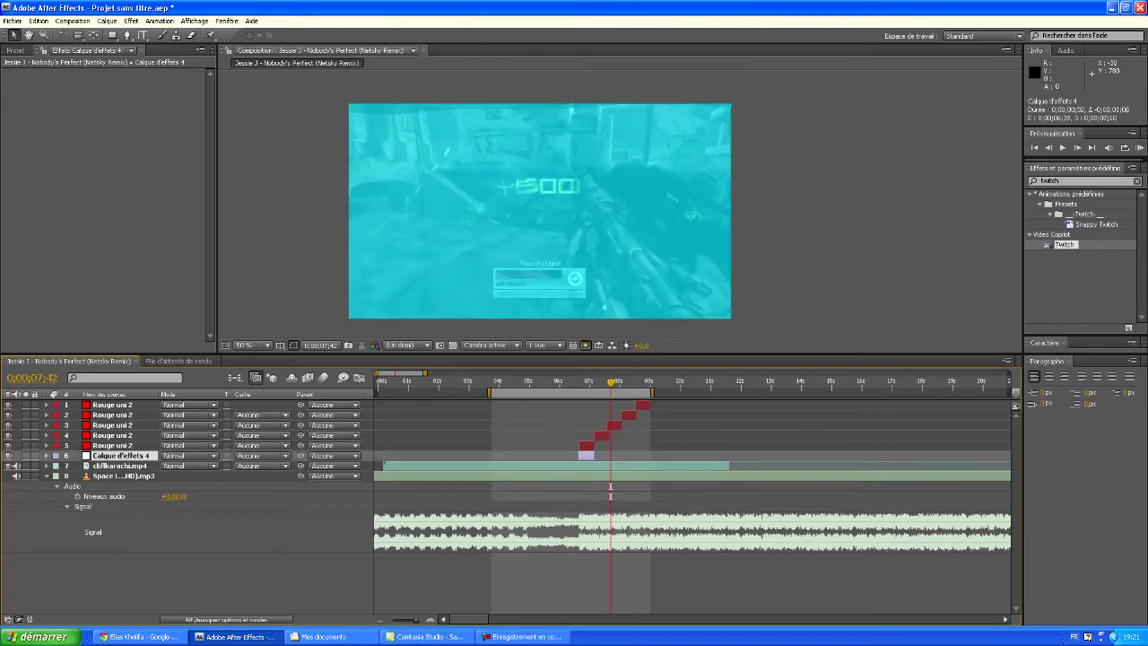
Go to 0;00;06;46 and add the Exposition effect from Correction colorimétrique to the adjustment layer.
left_click_drag(579, 383, 583, 383)
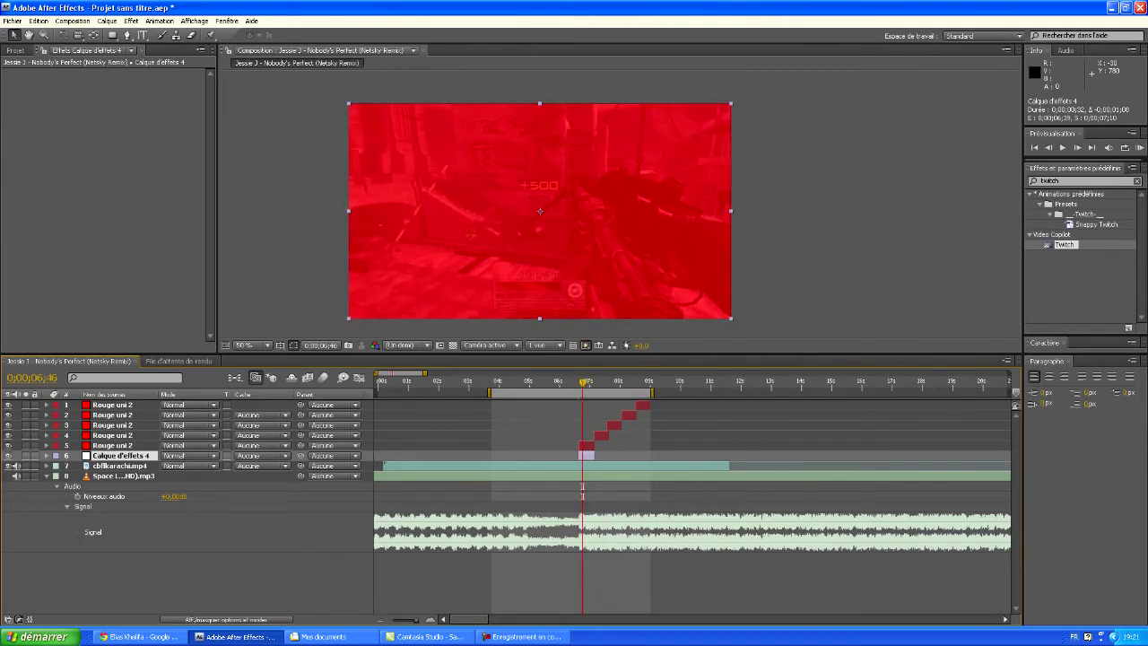
double_click(1051, 180)
key("BackSpace")
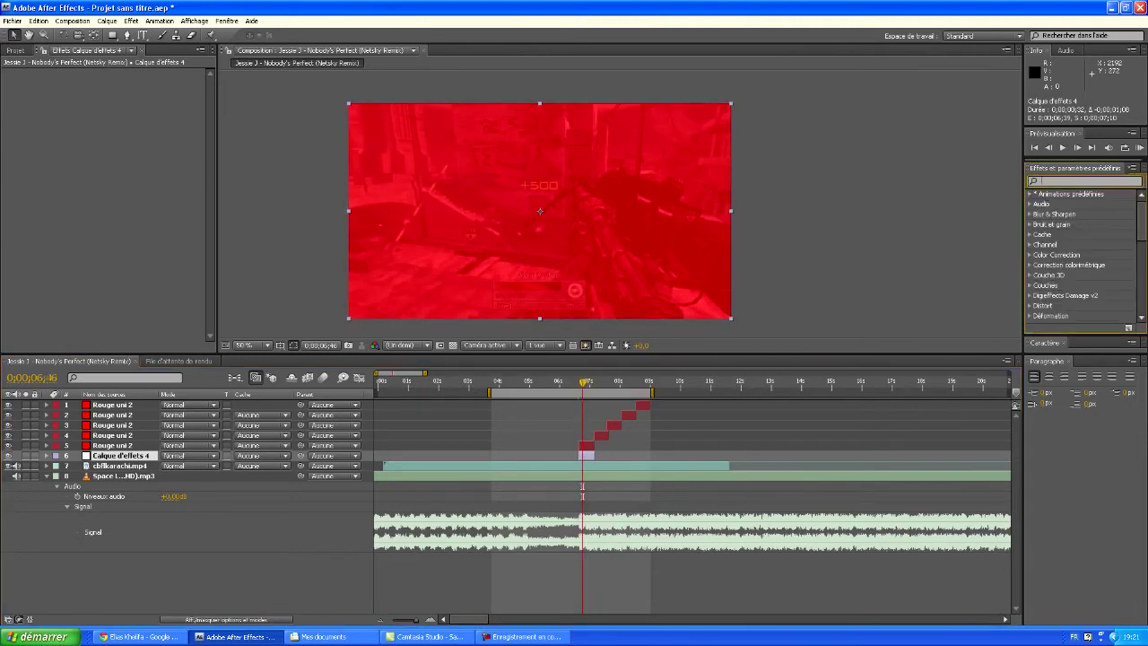
type("Ex")
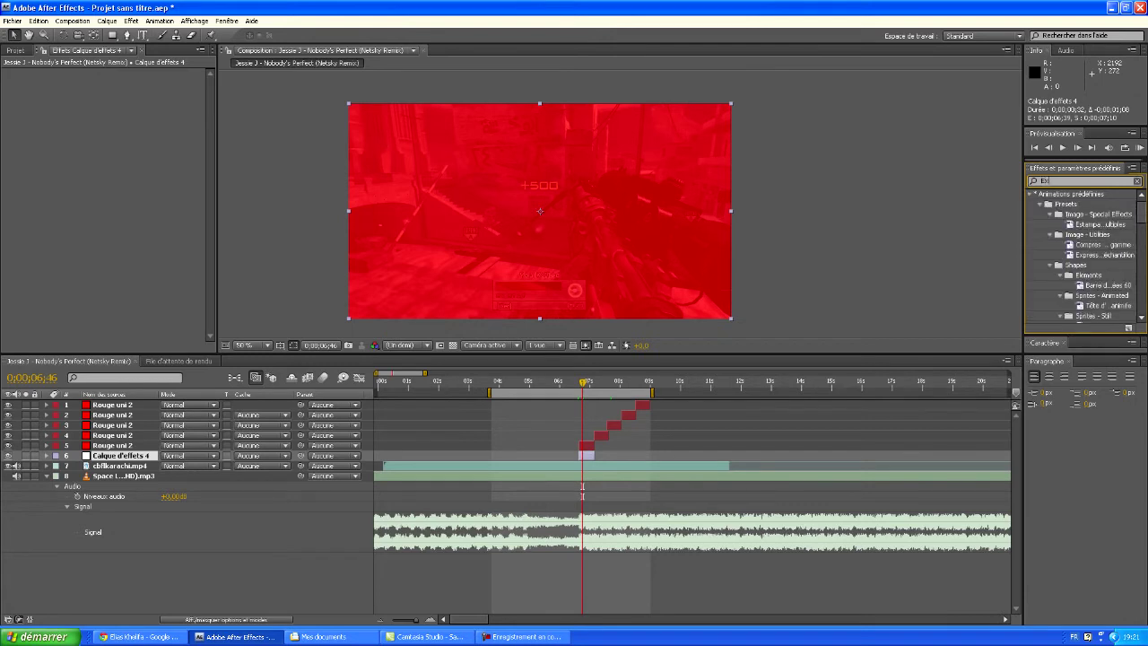
type("position")
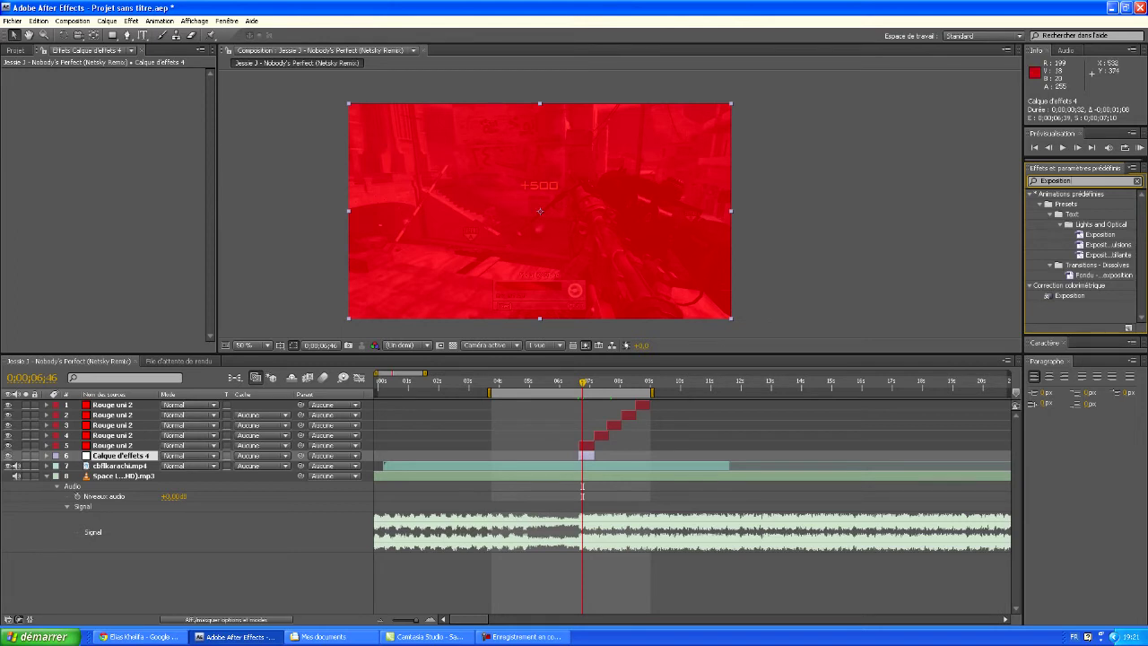
left_click_drag(1070, 295, 115, 233)
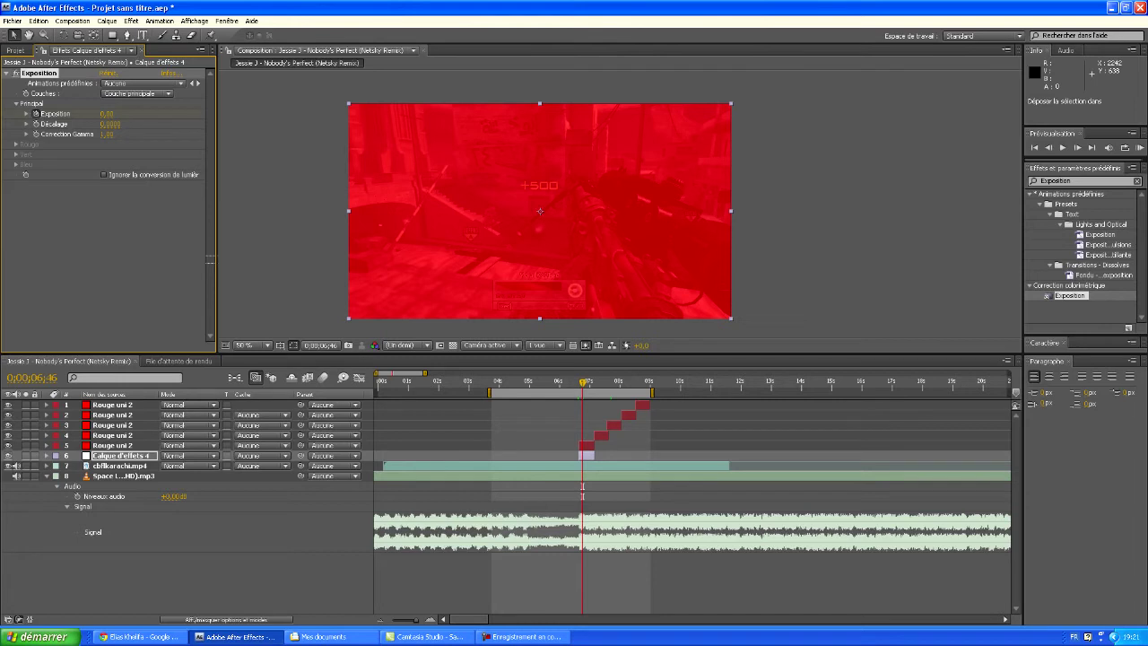
Set the adjustment layer's Exposition value to 3 near the start of the first flash.
left_click(107, 114)
type("3")
key("Return")
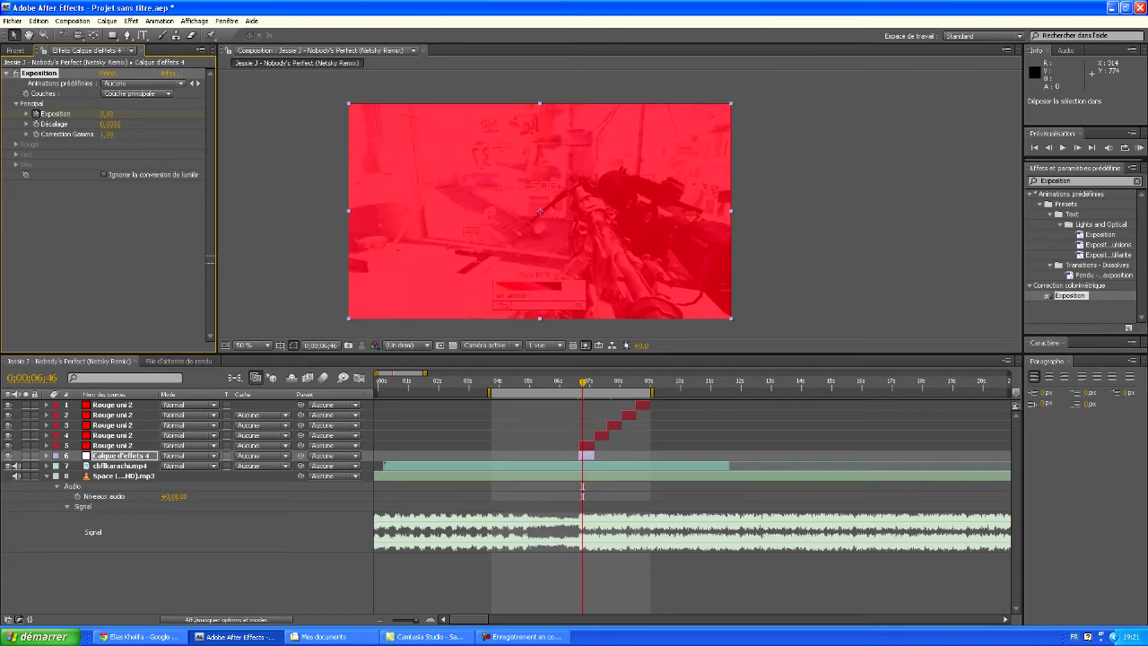
Play through the first flash and set the animated Exposition value to 0 at 0;00;07;07.
key("Page_Up")
key("Page_Up")
key("Page_Up")
key("Page_Up")
key("Page_Up")
key("Page_Up")
key("Page_Up")
key("Page_Up")
key("Page_Down")
key("Page_Down")
key("Page_Down")
key("space")
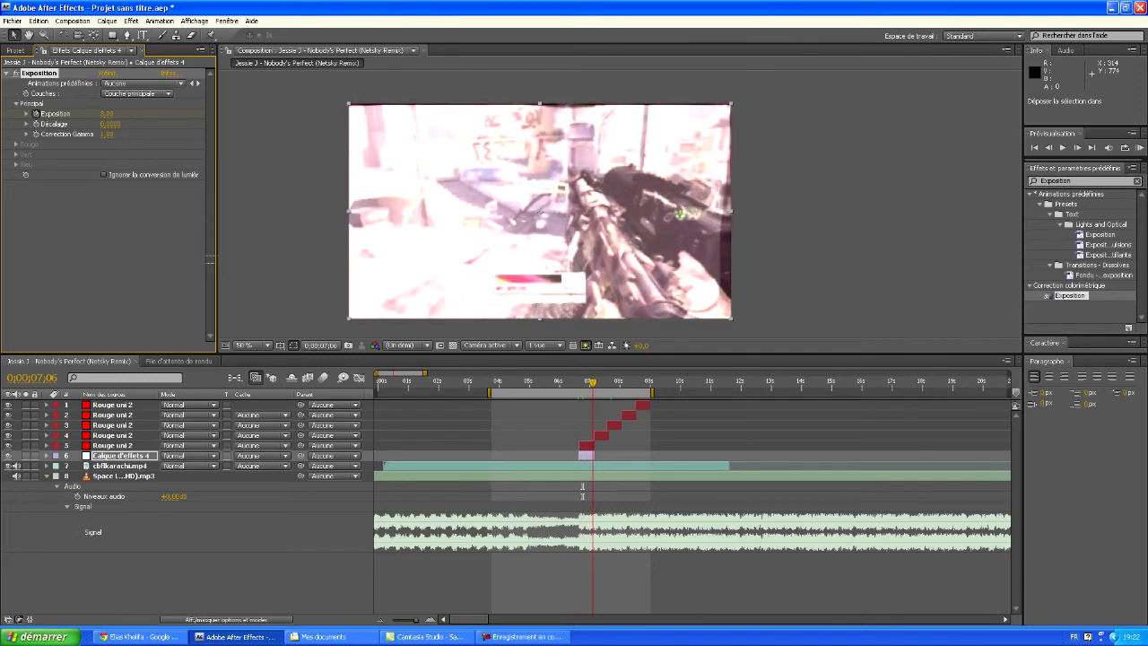
left_click(107, 114)
type("0")
key("Return")
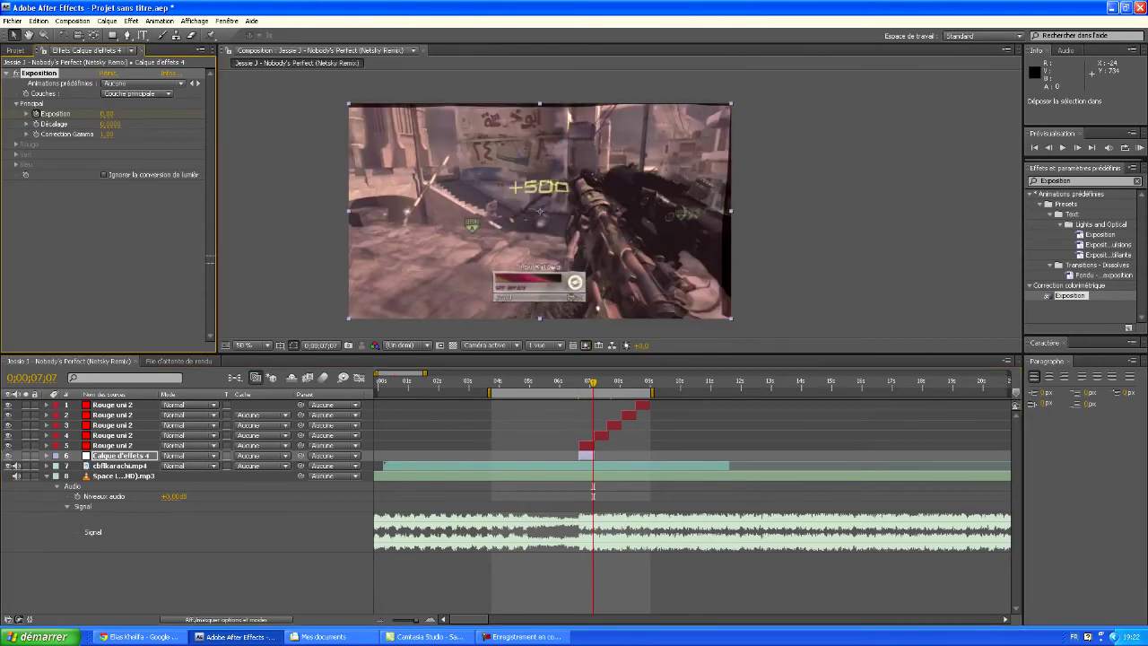
Duplicate the adjustment layer, line the copy up with the second flash and stack it directly beneath that flash's solid.
left_click(586, 456)
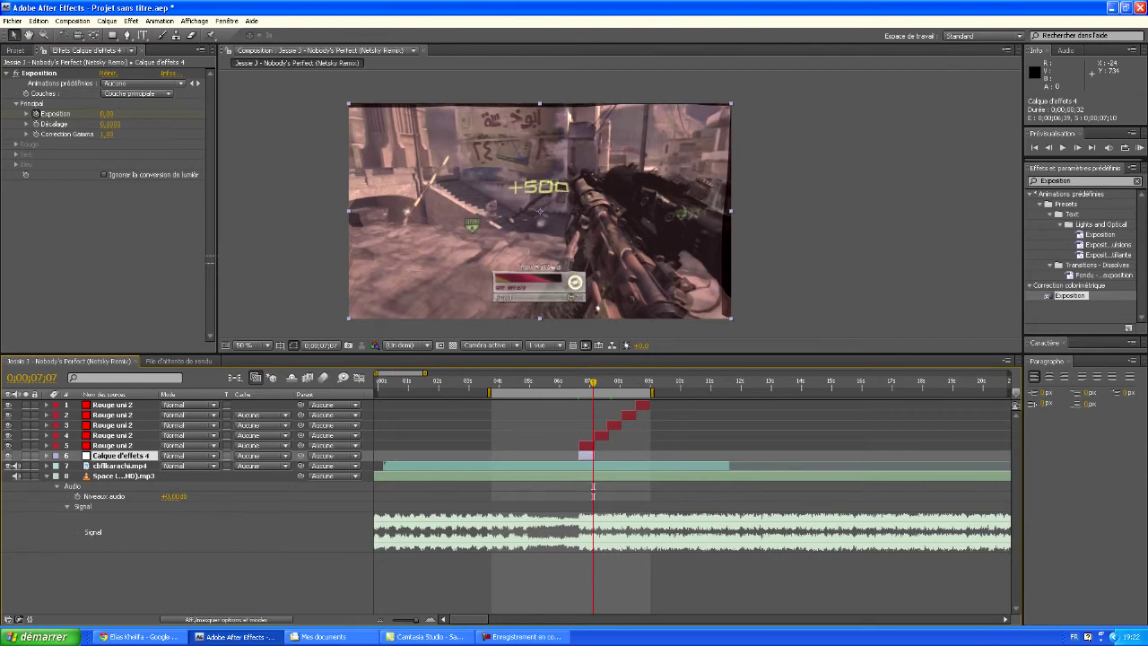
key("ctrl+d")
left_click_drag(586, 455, 601, 456)
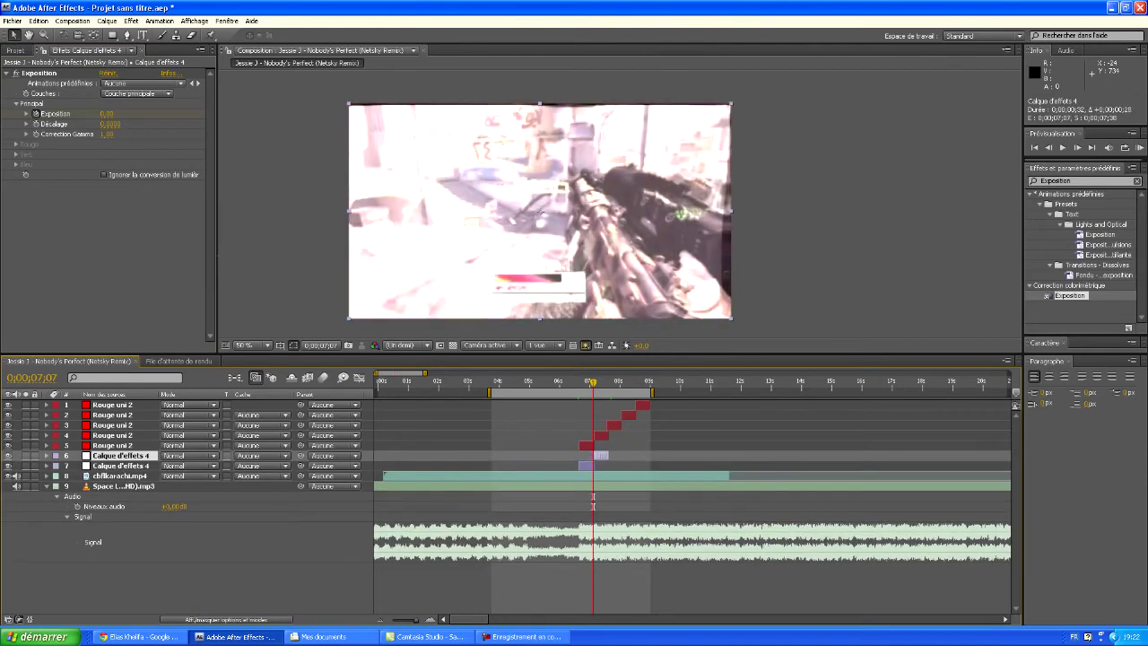
key("ctrl+s")
key("Escape")
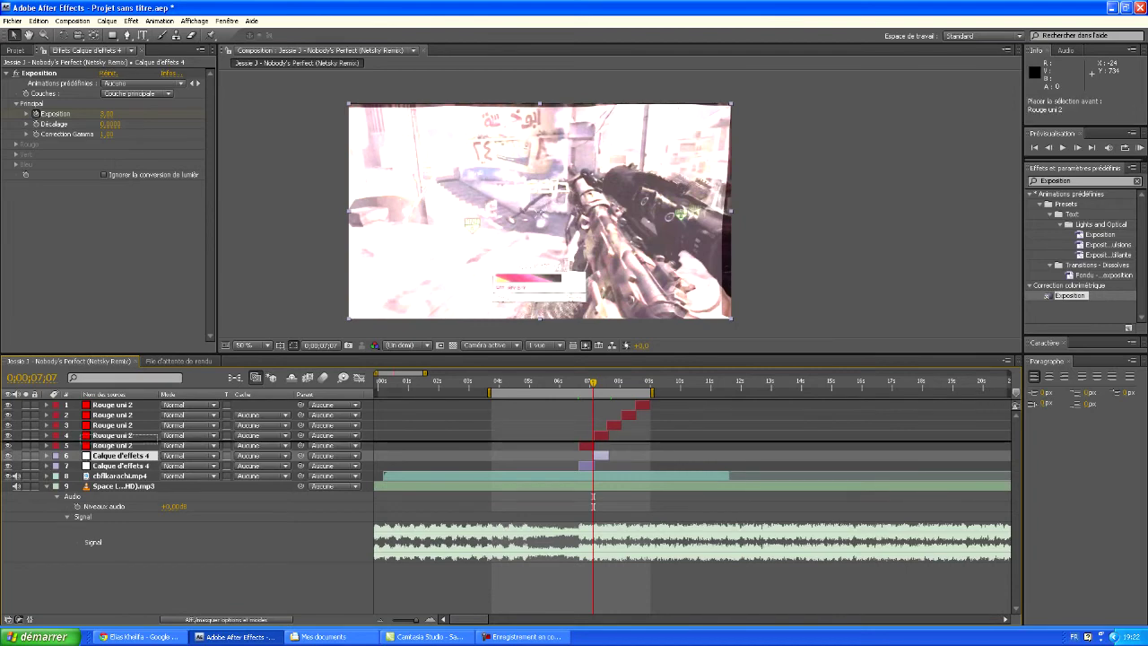
key("ctrl+bracketright")
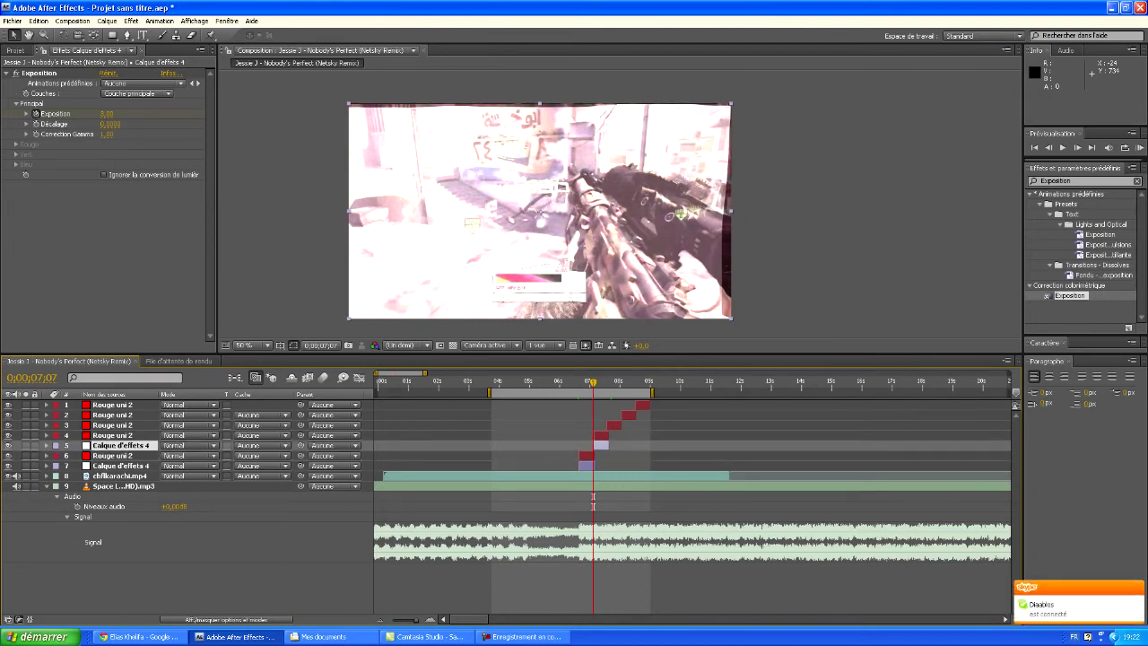
key("ctrl+s")
key("Escape")
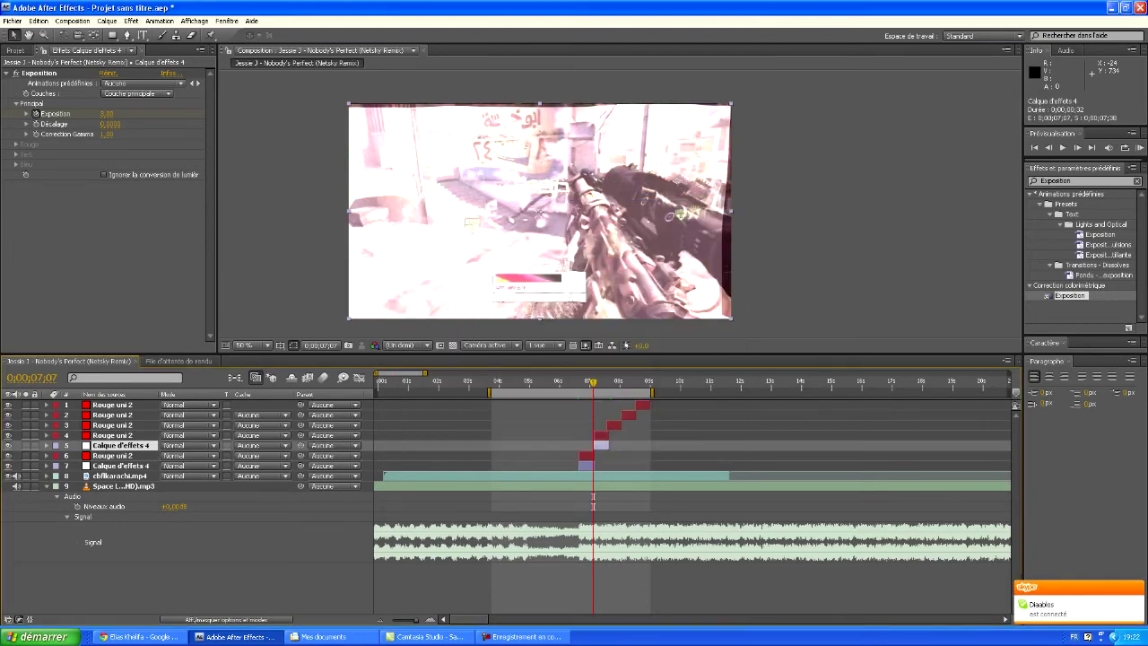
Duplicate the second adjustment layer, move the copy to 0;00;07;34 and stack it directly beneath the third flash solid.
key("ctrl+d")
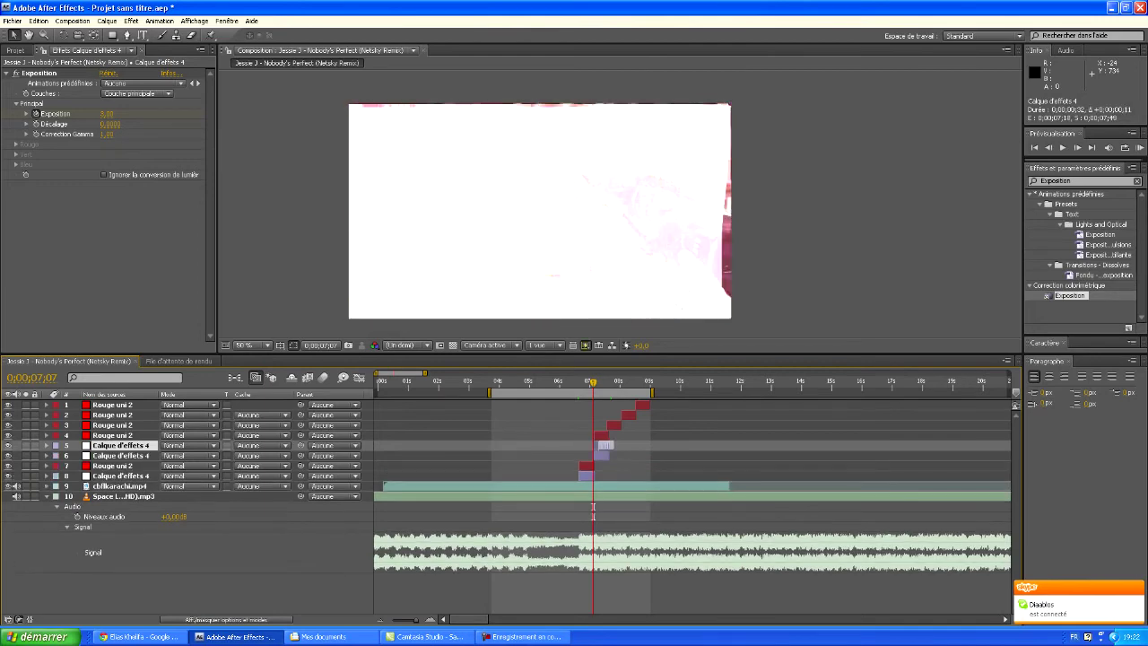
left_click_drag(602, 445, 614, 445)
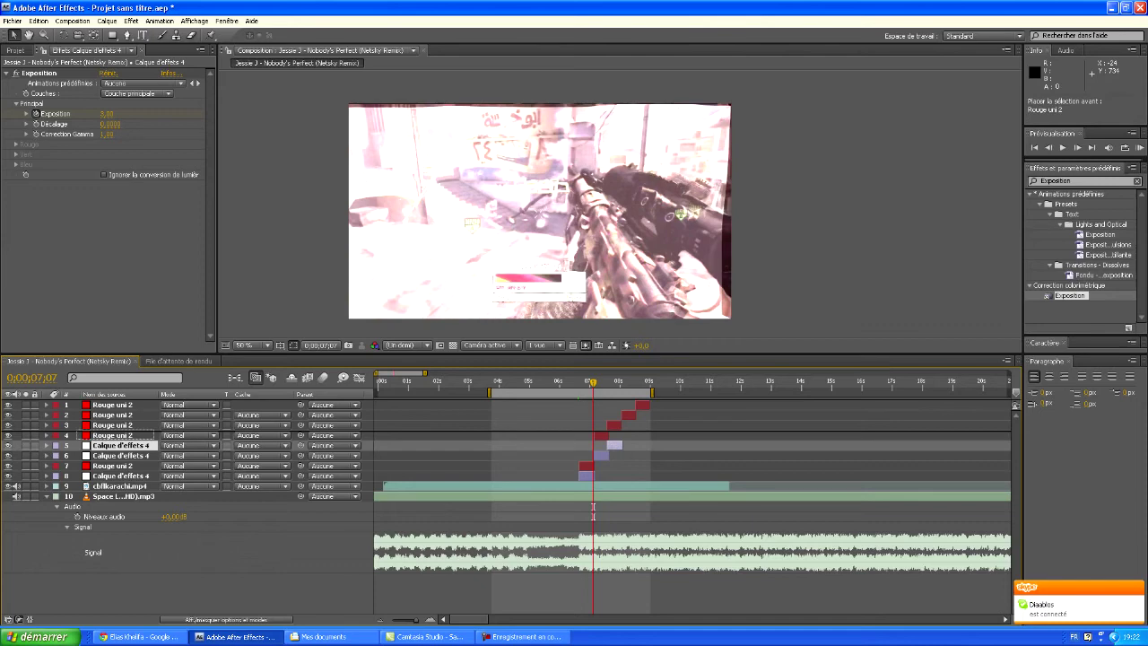
key("ctrl+]")
left_click_drag(616, 435, 616, 435)
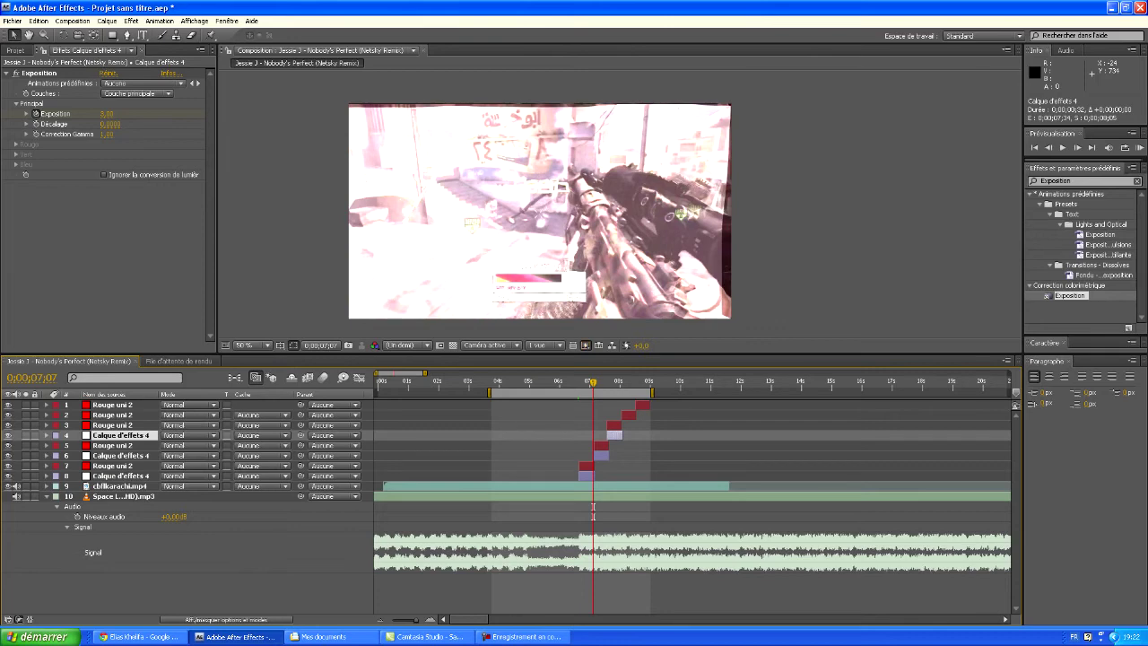
Shift the second flash's adjustment layer one frame so it starts at 0;00;07;08.
key("=")
key("=")
key("=")
key("=")
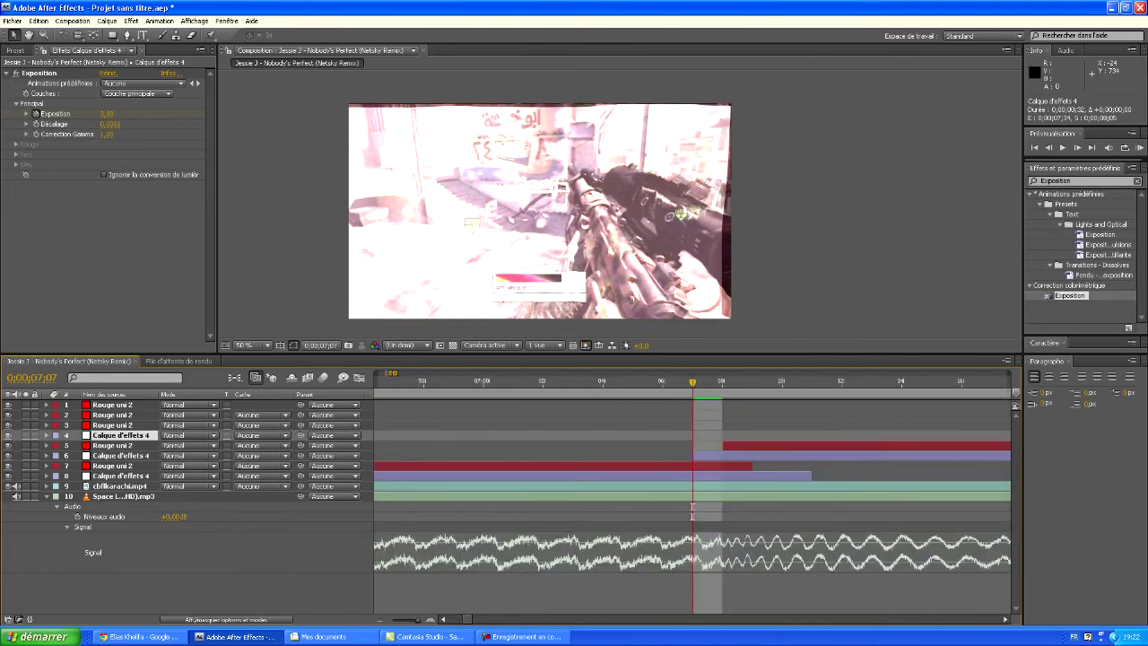
key("minus")
key("minus")
key("minus")
key("minus")
key("ctrl+Down")
key("ctrl+Down")
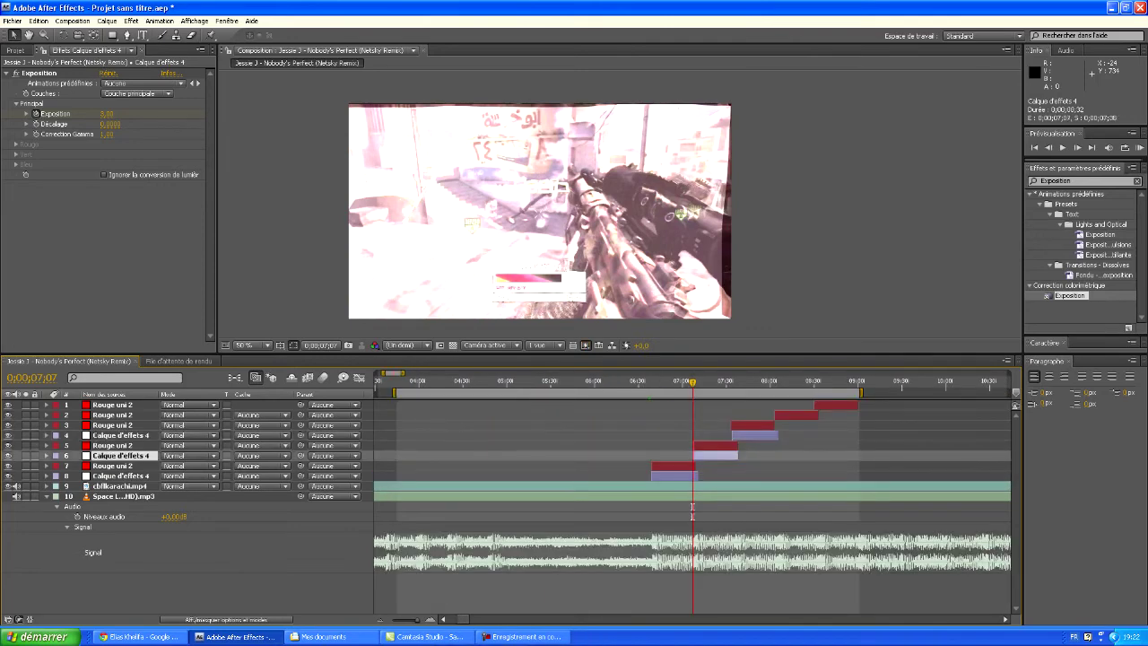
key("alt+Page_Down")
key("alt+Page_Down")
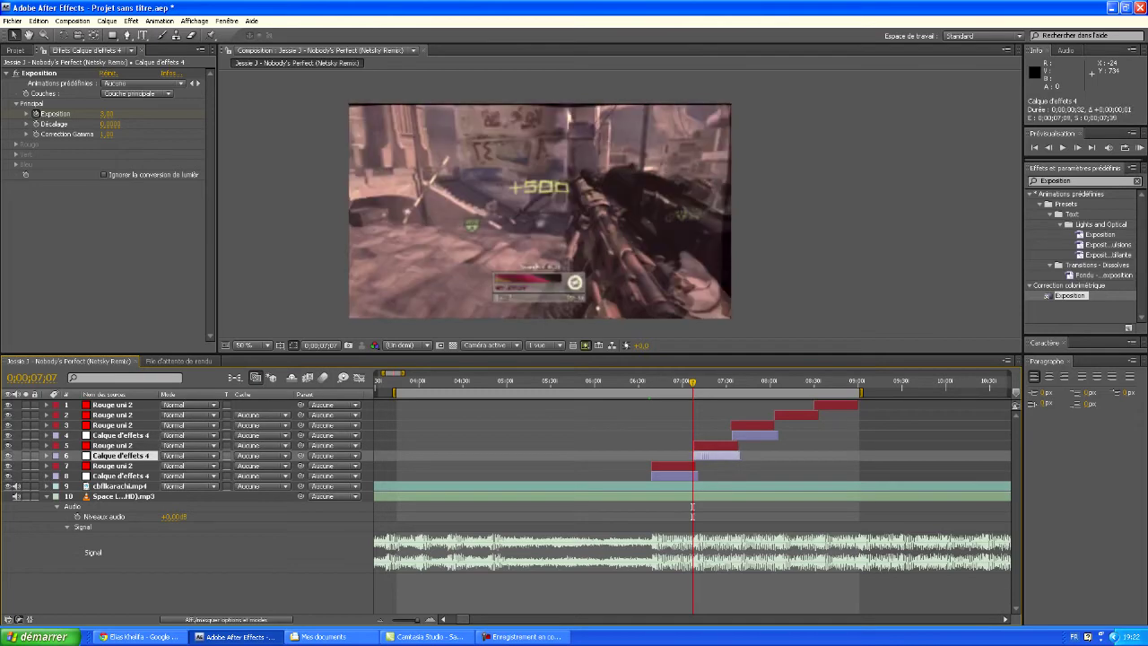
Adjust the third, second and first adjustment layers to end with their flash solids, at 0;00;08;02, 0;00;07;38 and 0;00;07;08.
key("ctrl+Up")
key("ctrl+Up")
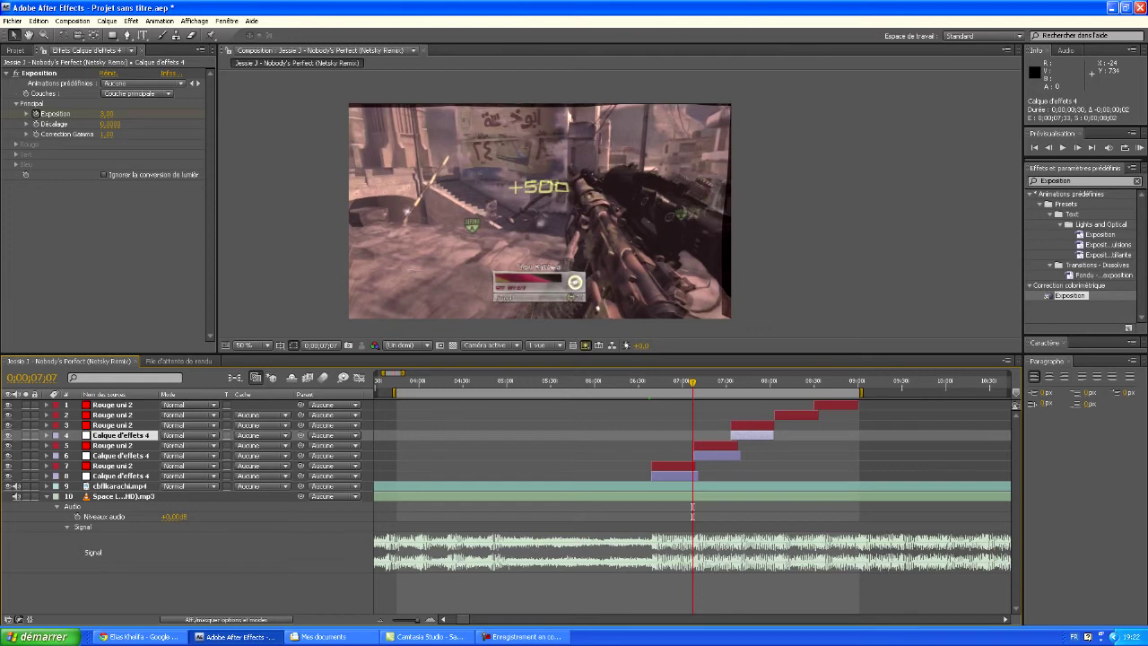
key("ctrl+Down")
key("ctrl+Down")
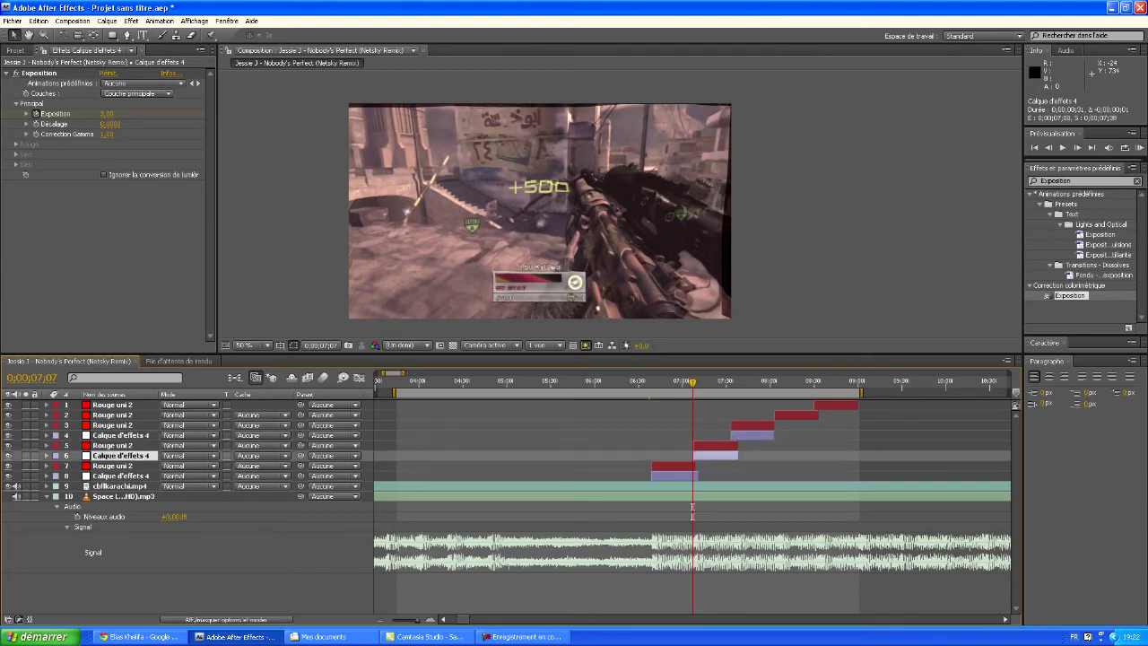
left_click_drag(739, 456, 737, 456)
key("ctrl+Down")
key("ctrl+Down")
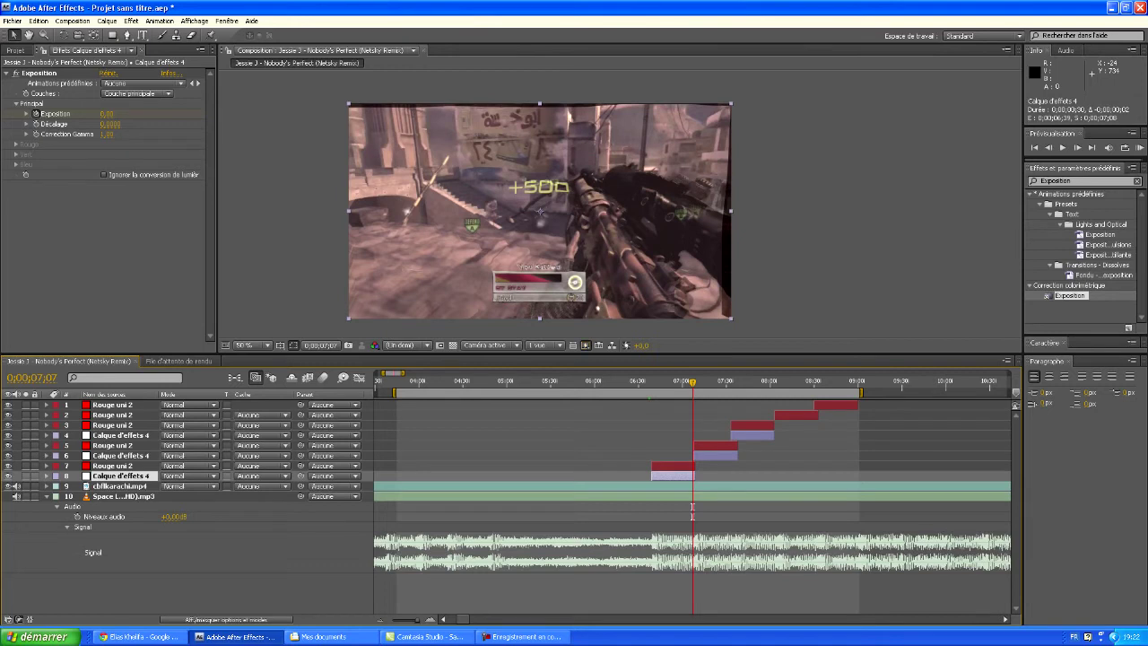
Duplicate the third flash's adjustment layer and place the copy directly beneath the fourth flash solid, starting at 0;00;08;04.
key("ctrl+Up")
key("ctrl+Up")
key("ctrl+Up")
key("ctrl+Up")
key("ctrl+d")
left_click_drag(758, 435, 803, 421)
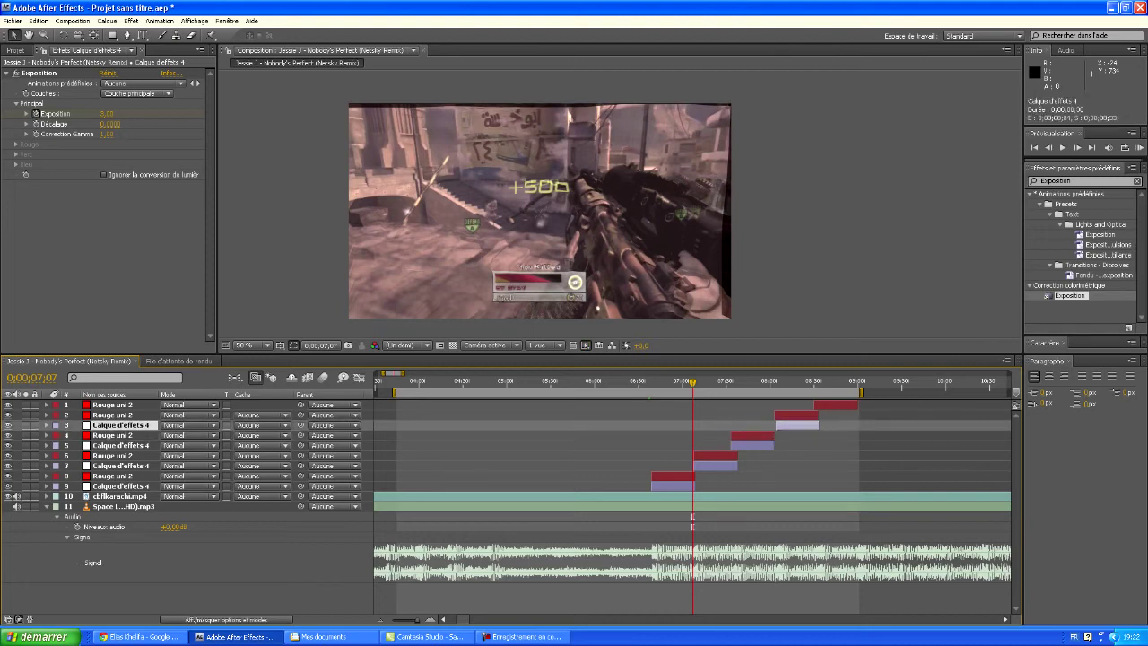
Duplicate the fourth flash's adjustment layer and move the copy under the fifth flash, starting at 0;00;08;30.
left_click_drag(790, 426, 790, 425)
key("ctrl+d")
left_click_drag(798, 425, 840, 425)
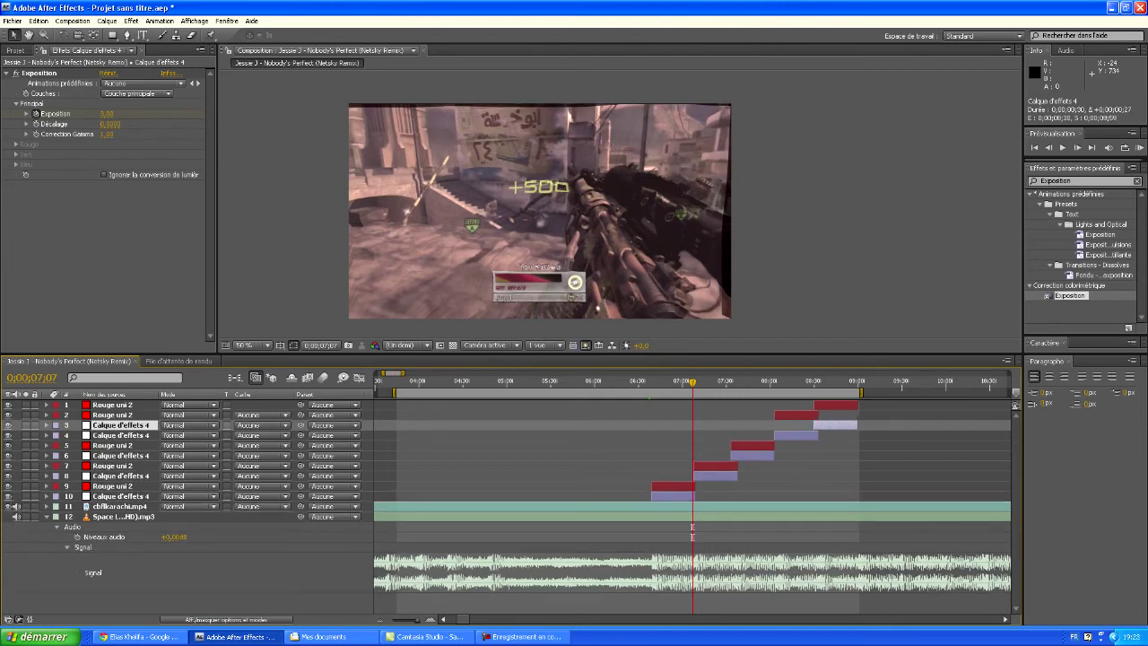
Set the first flash solid's blending mode to Incrustation and preview the flash.
left_click_drag(693, 382, 771, 382)
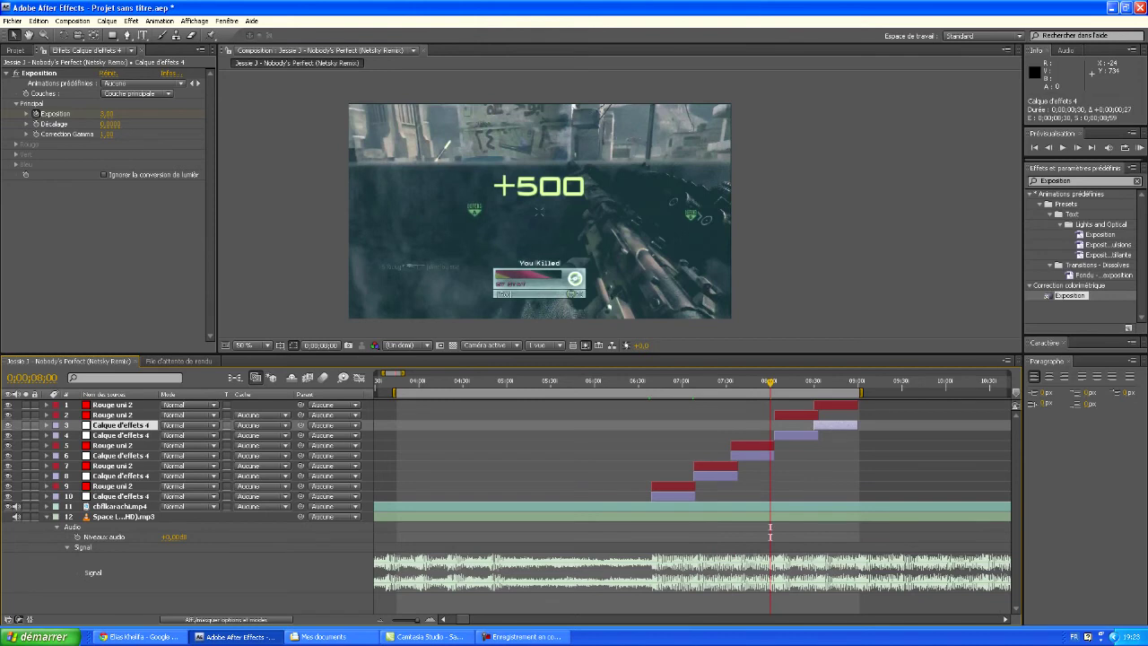
right_click(674, 485)
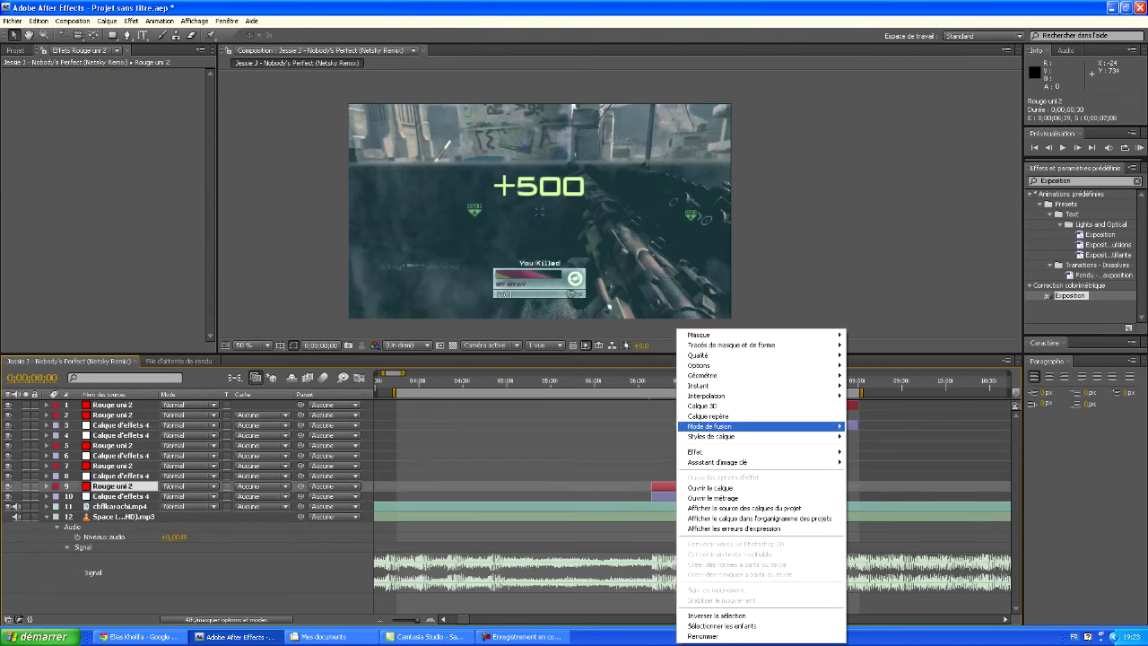
mouse_move(717, 426)
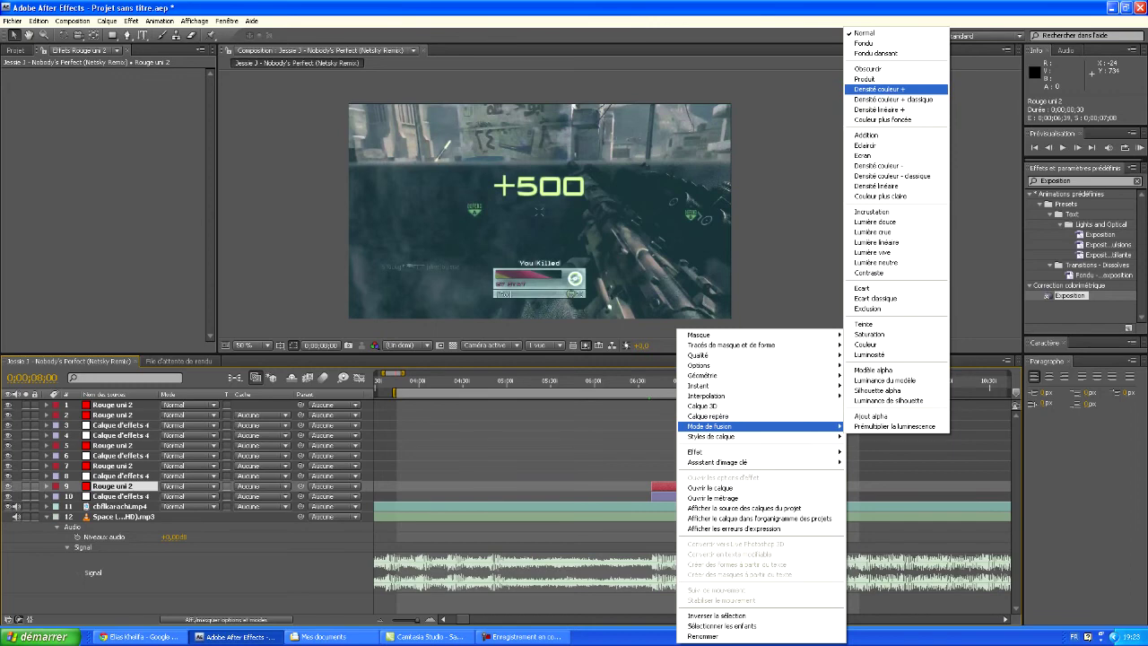
left_click(871, 212)
key("space")
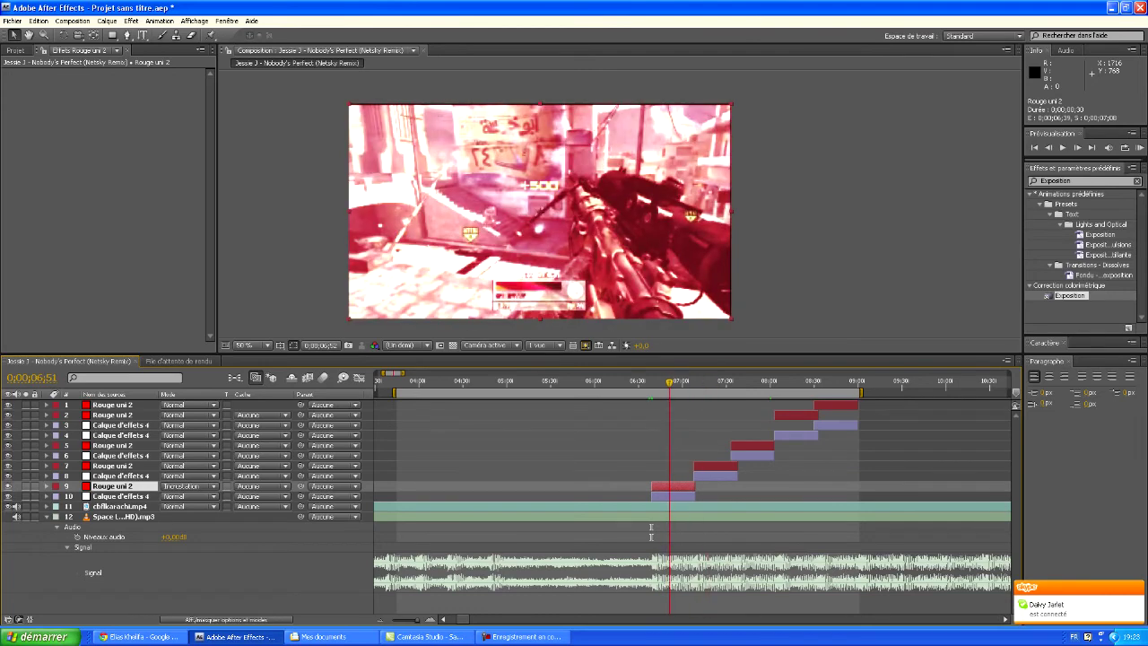
Set the second flash solid's blending mode to Incrustation.
left_click(716, 466)
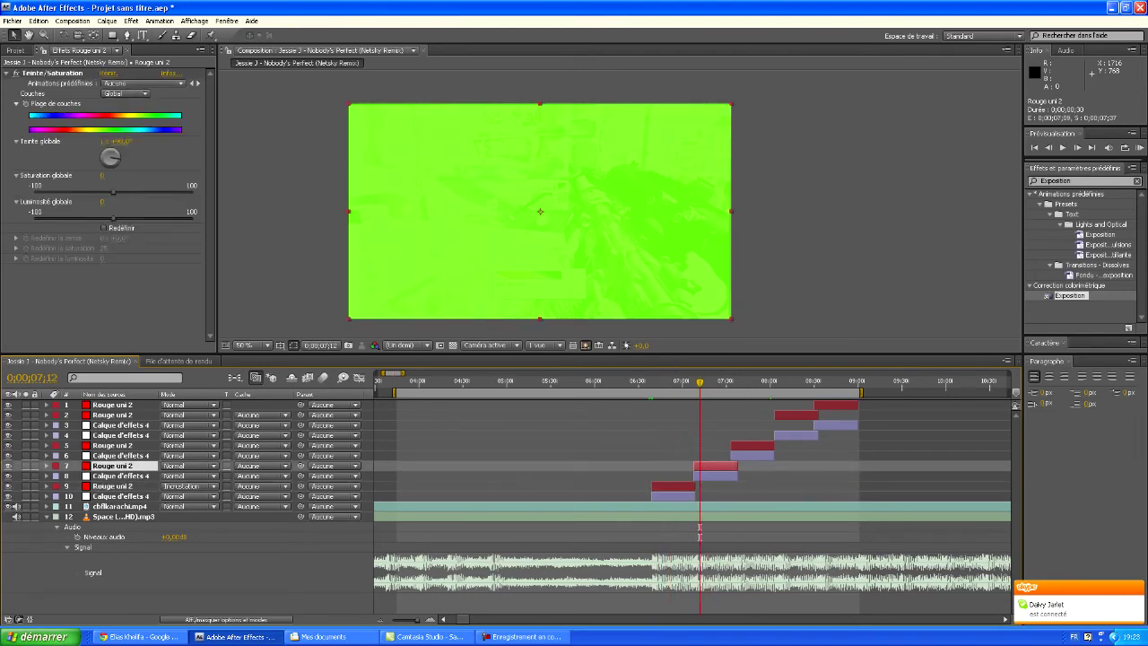
right_click(716, 465)
mouse_move(753, 426)
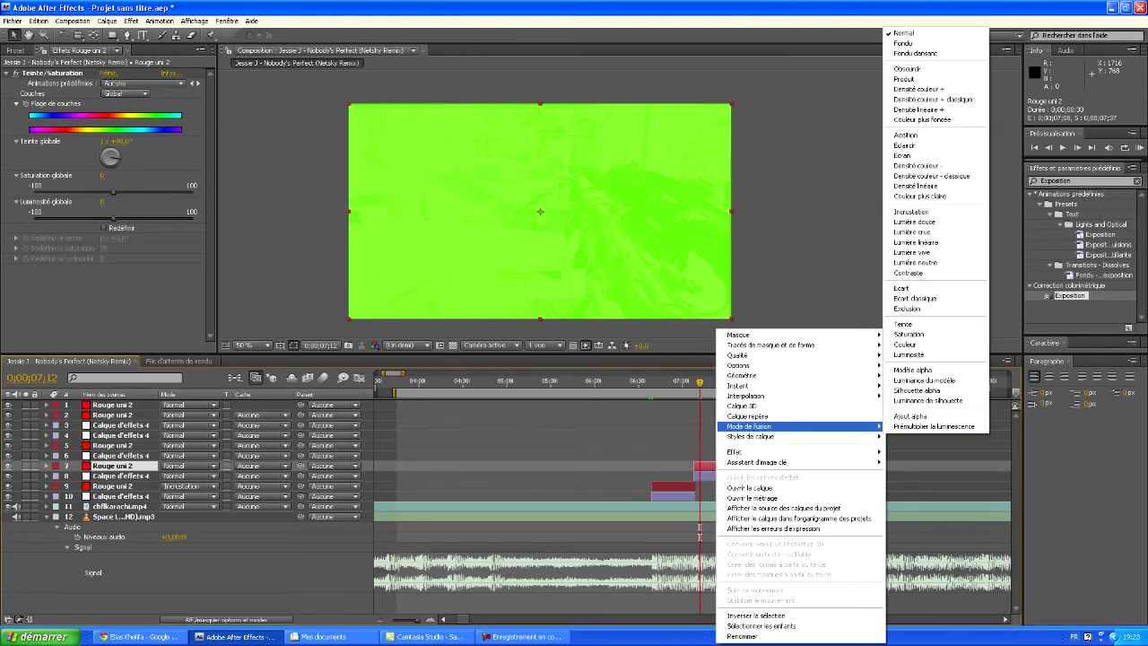
left_click(910, 212)
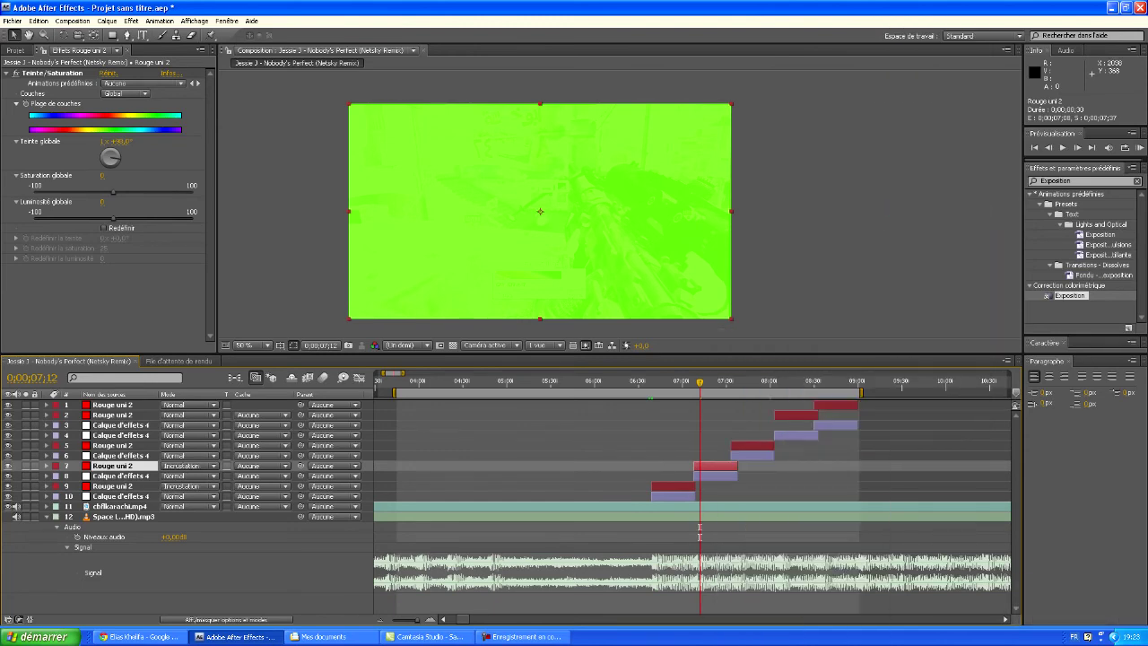
Set the third flash solid's blending mode to Incrustation.
left_click(761, 445)
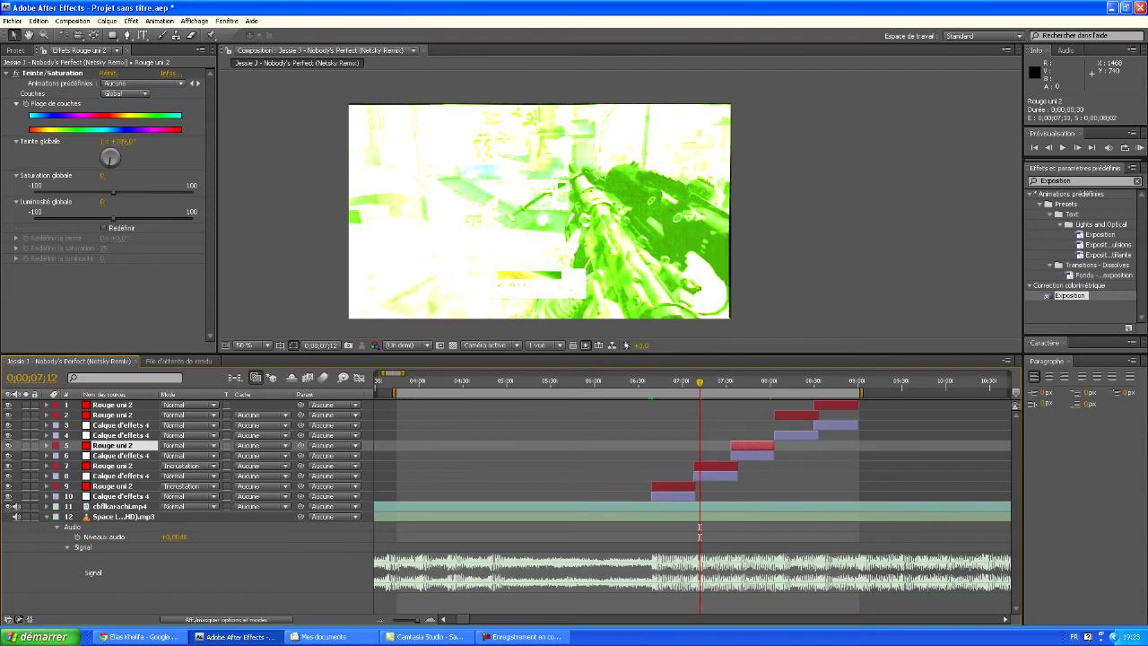
right_click(761, 445)
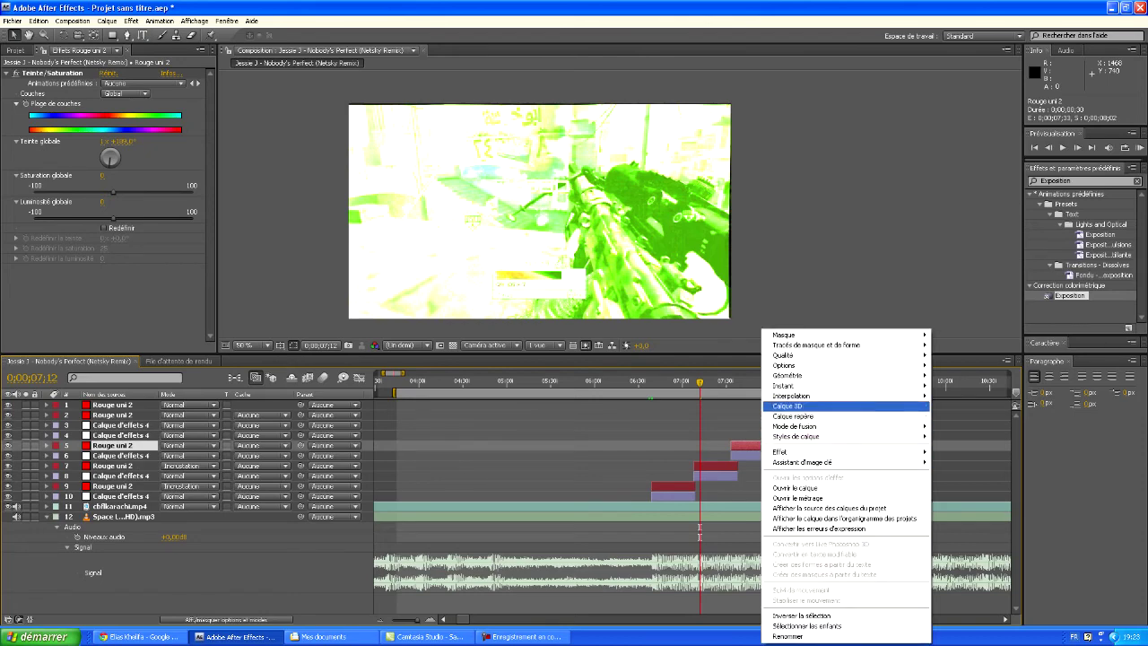
mouse_move(794, 426)
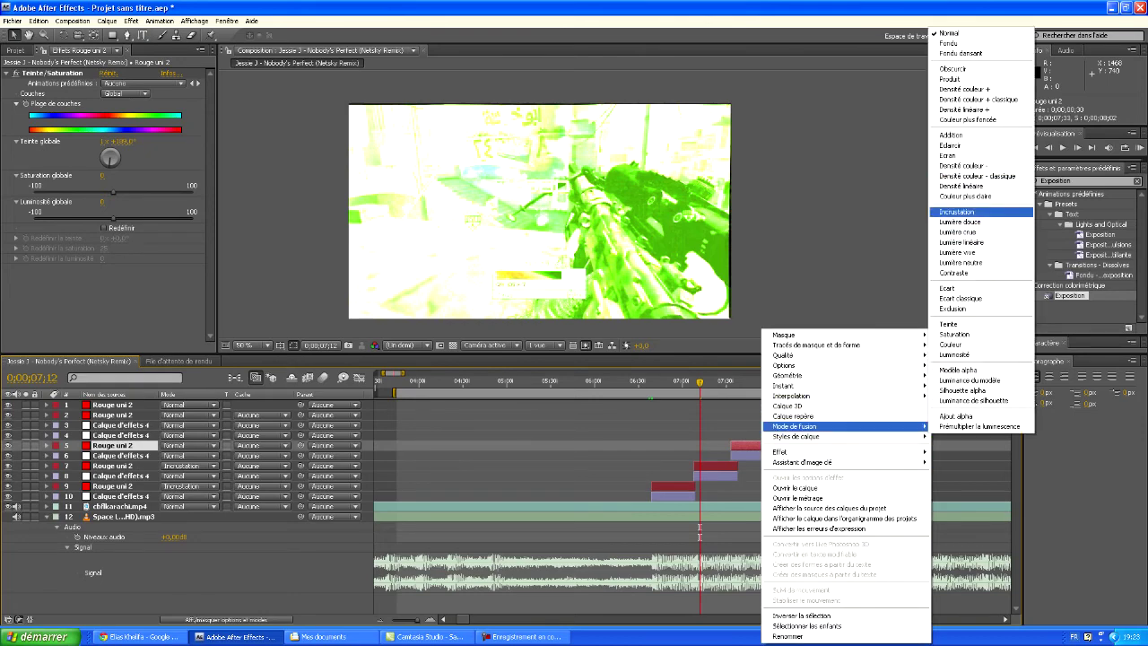
left_click(957, 212)
Set the fourth flash solid's blending mode to Incrustation.
left_click(797, 414)
right_click(796, 414)
mouse_move(834, 426)
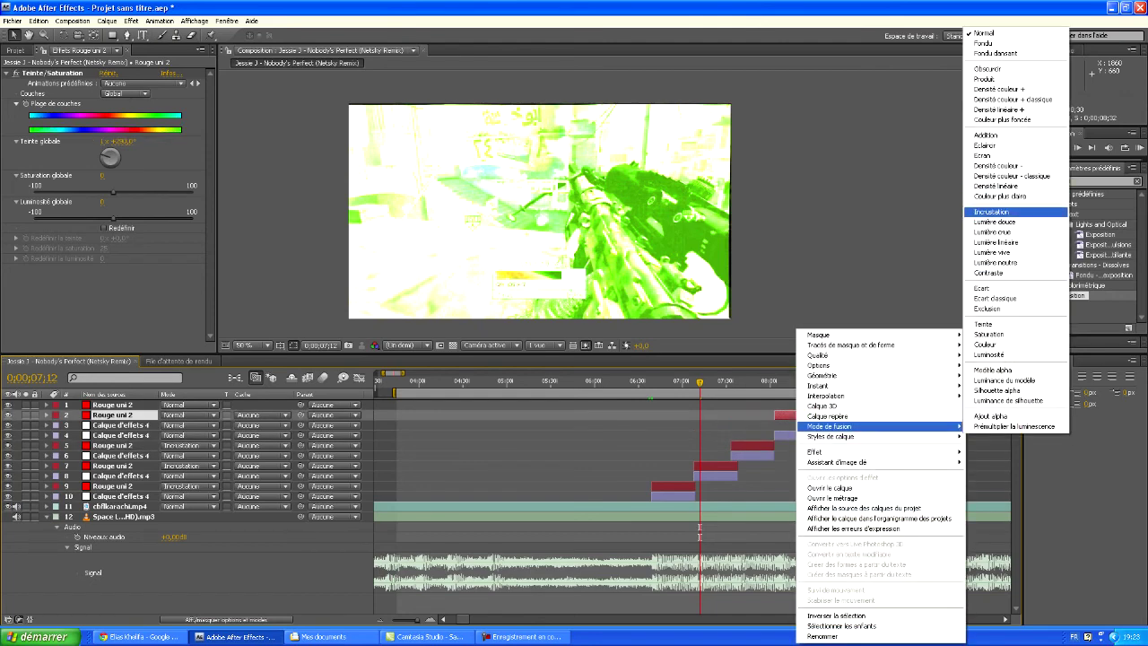
left_click(987, 212)
Set the blending mode of the fifth flash solid, the four-colour gradient one, to Incrustation and check it at 0;00;08;37.
left_click(834, 405)
left_click(824, 382)
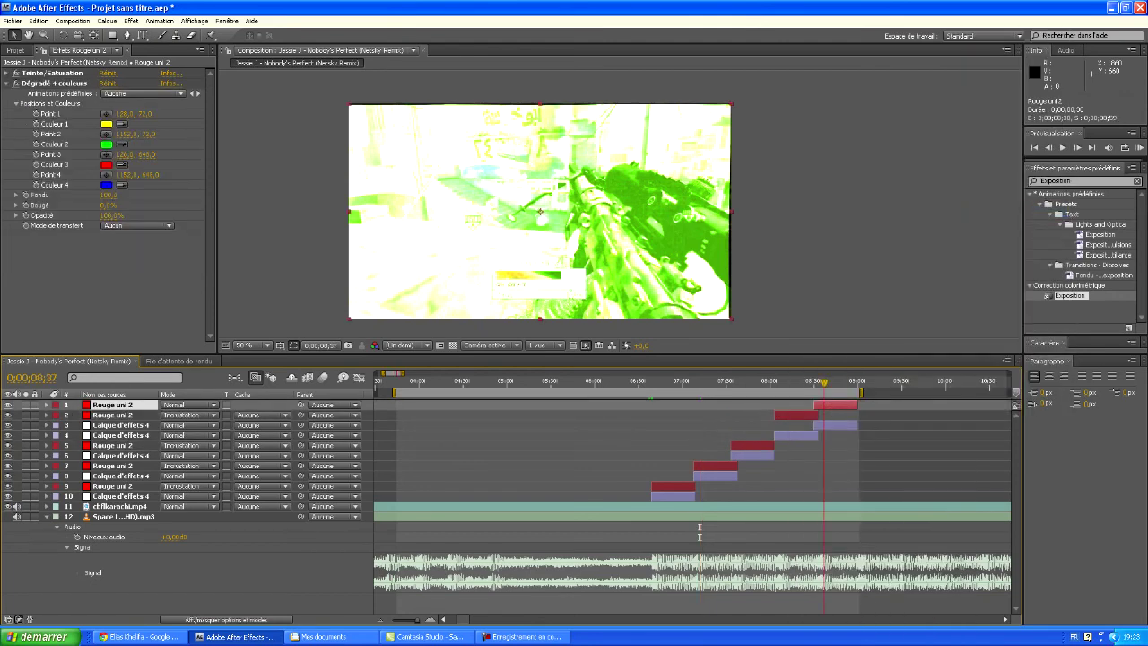
right_click(824, 529)
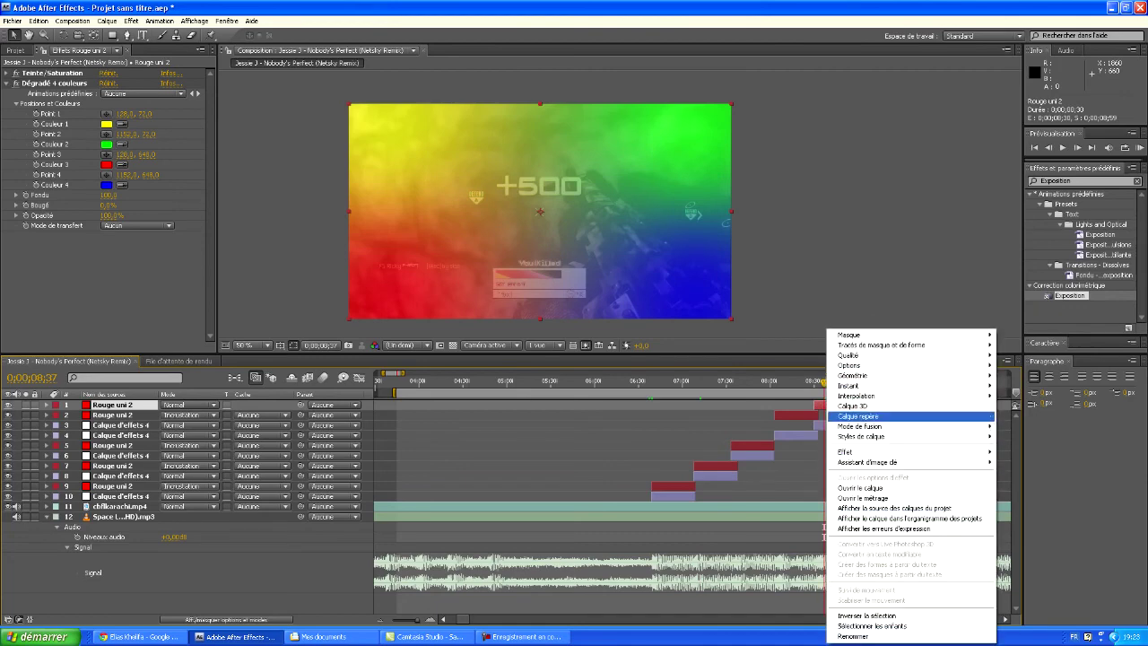
mouse_move(879, 426)
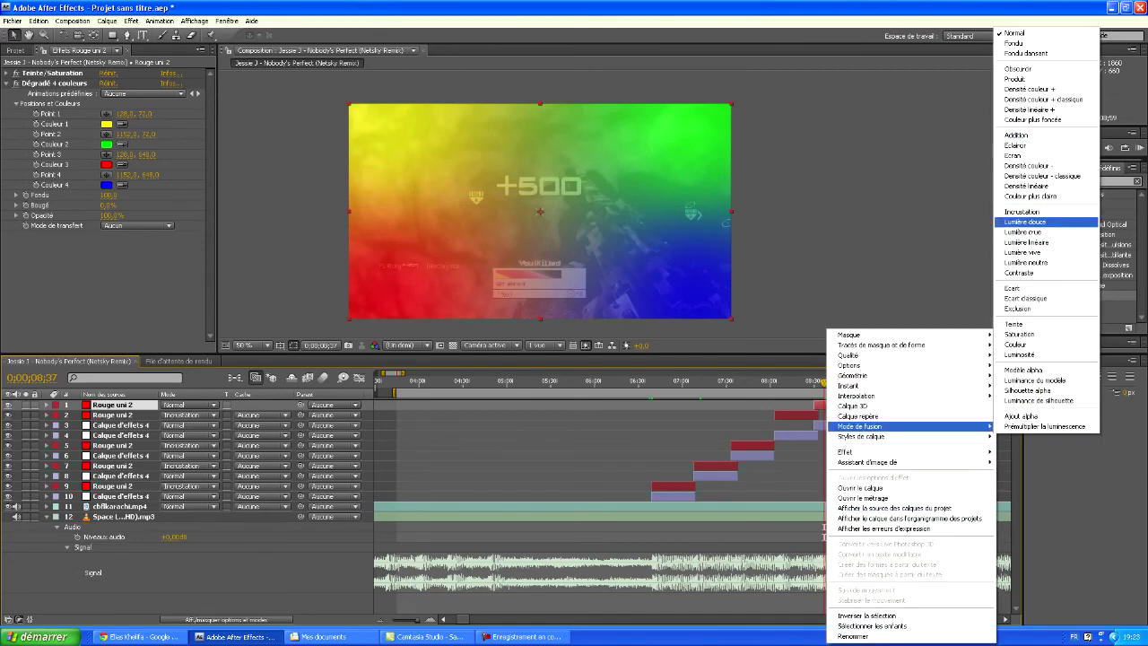
left_click(1023, 212)
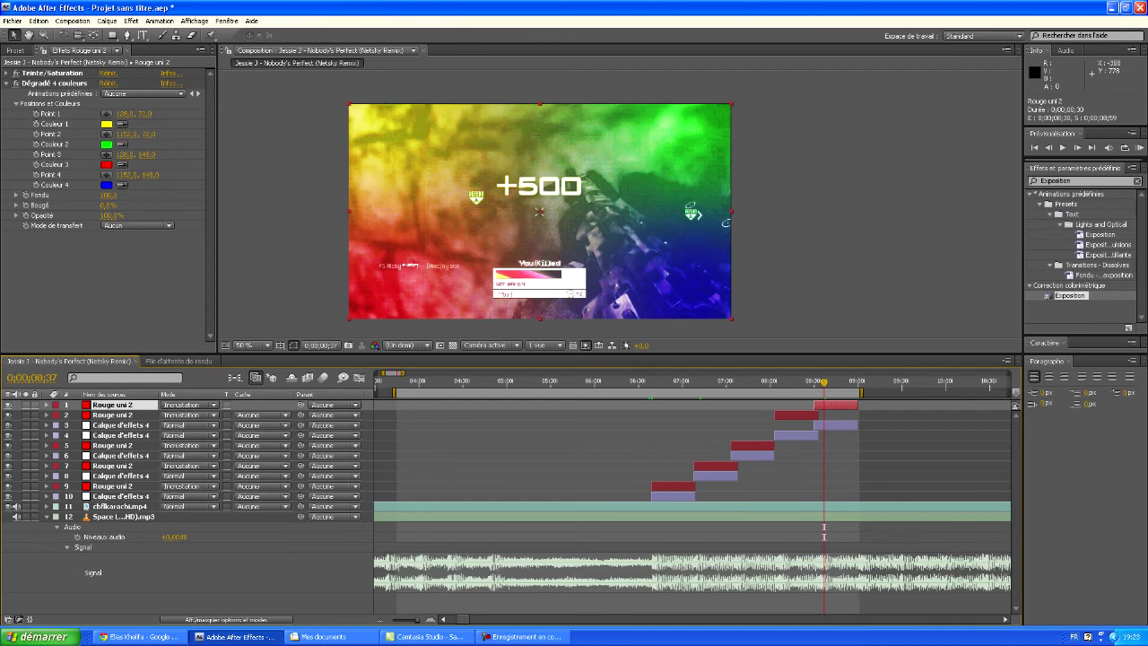
Move the fifth flash's adjustment layer directly beneath its solid in the layer stack and preview the flash sequence.
left_click_drag(120, 425, 120, 411)
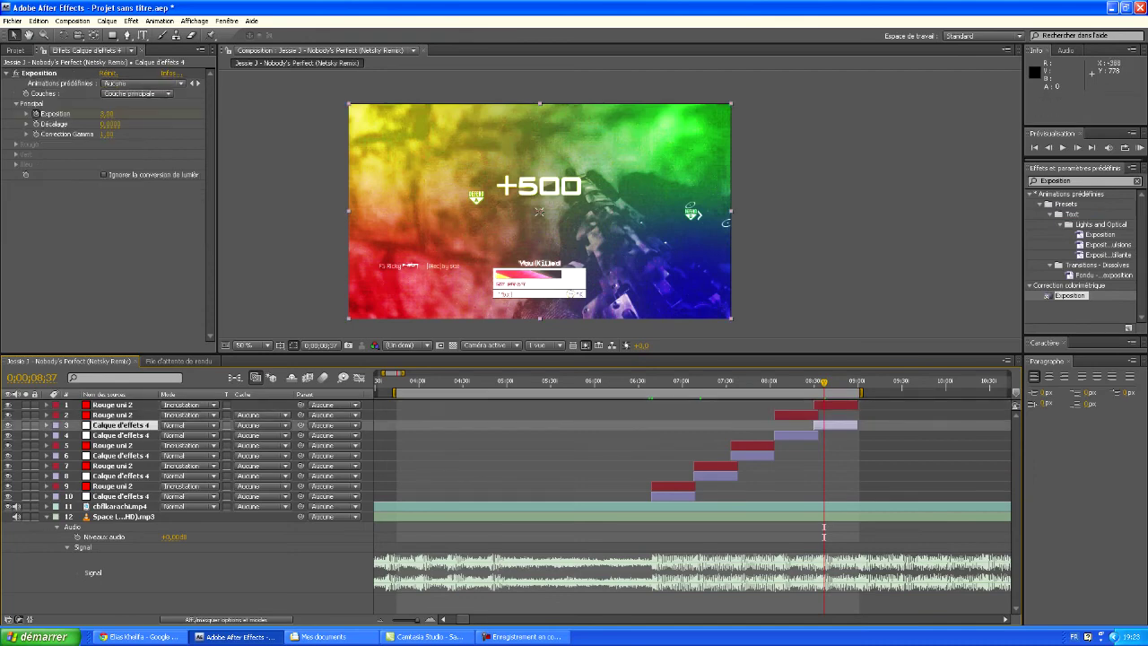
left_click_drag(824, 383, 751, 381)
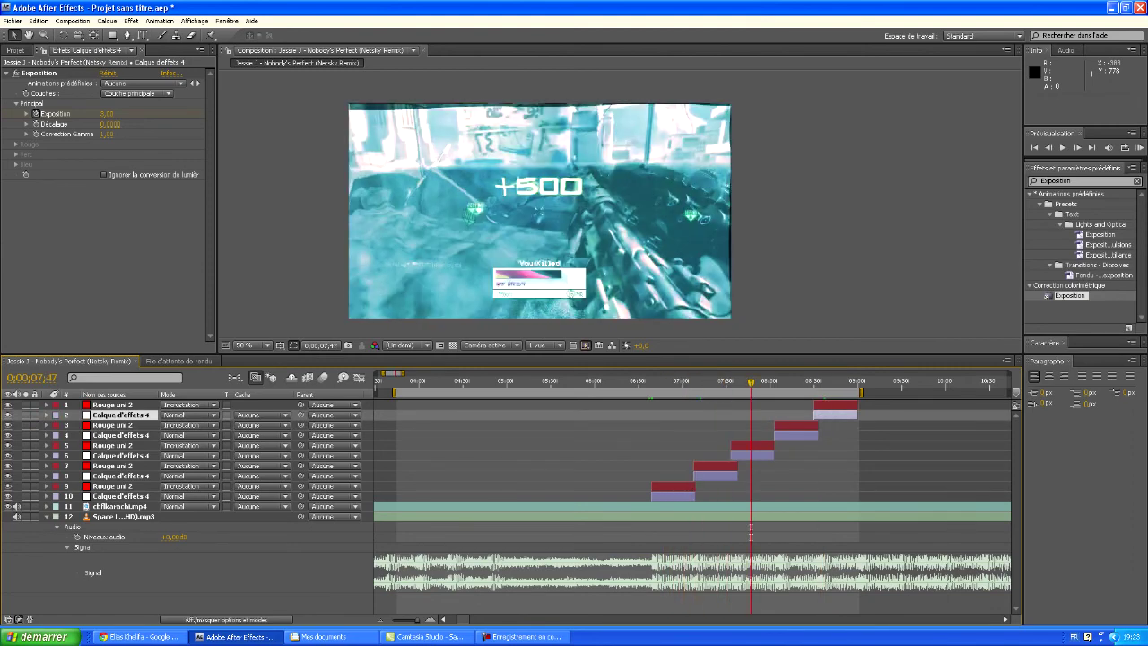
left_click_drag(654, 382, 697, 382)
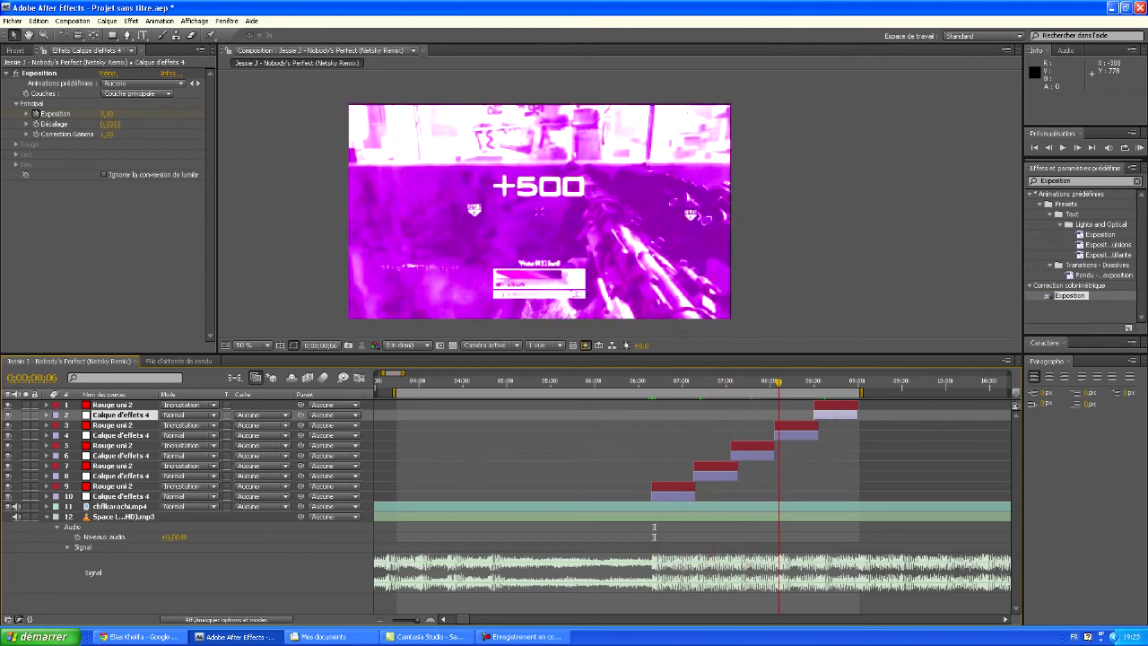
Select the first flash's adjustment layer with the current time at 0;00;06;44 and clear the effects search.
left_click(121, 496)
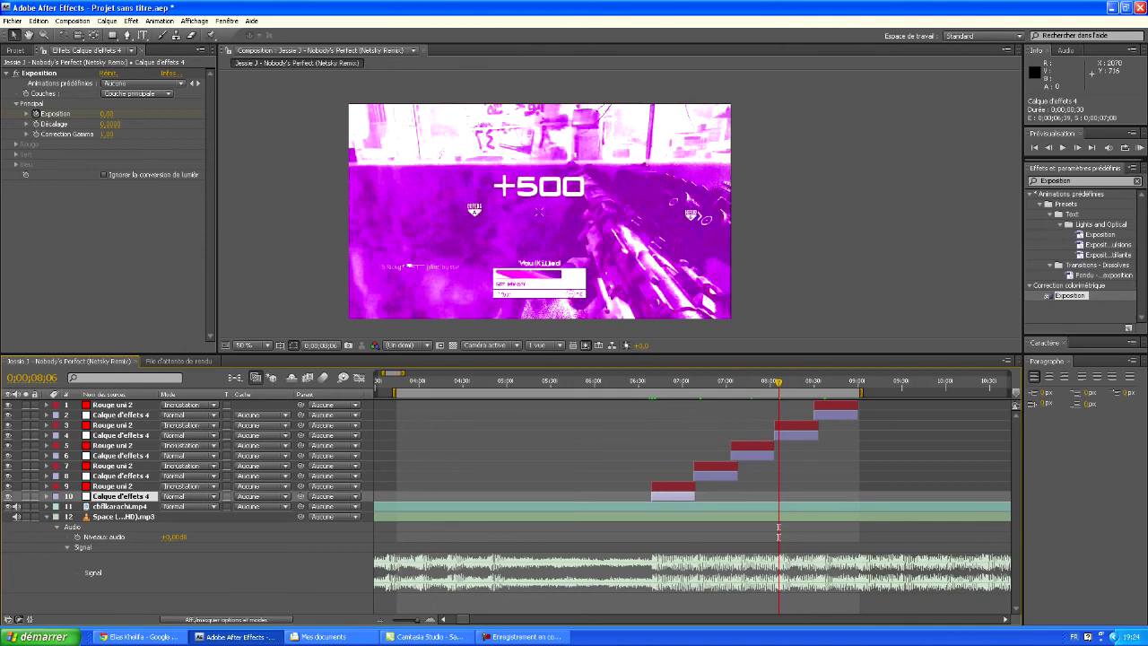
mouse_move(637, 382)
left_mouse_down()
mouse_move(734, 382)
mouse_move(660, 382)
left_mouse_up()
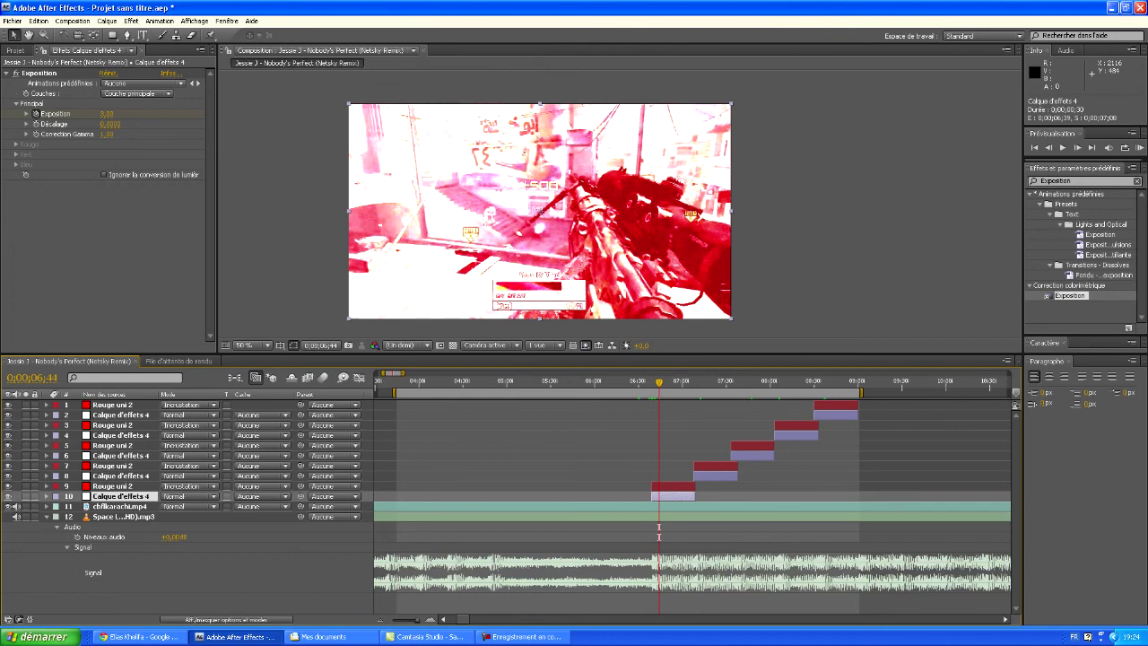
left_click(1076, 180)
key("BackSpace")
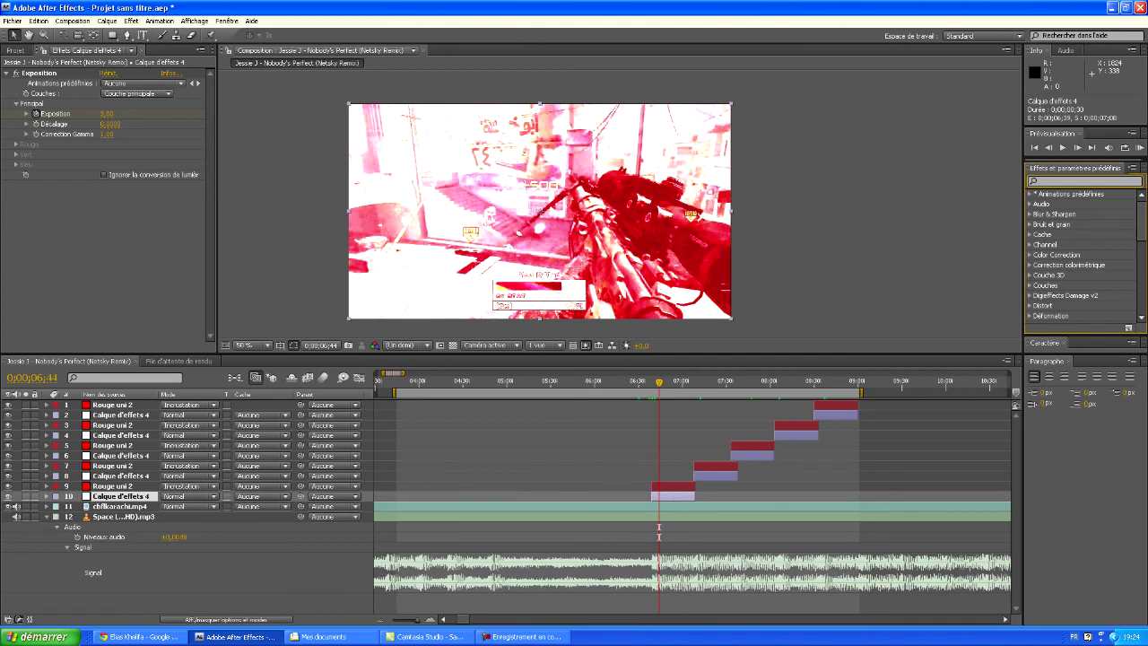
left_click(524, 637)
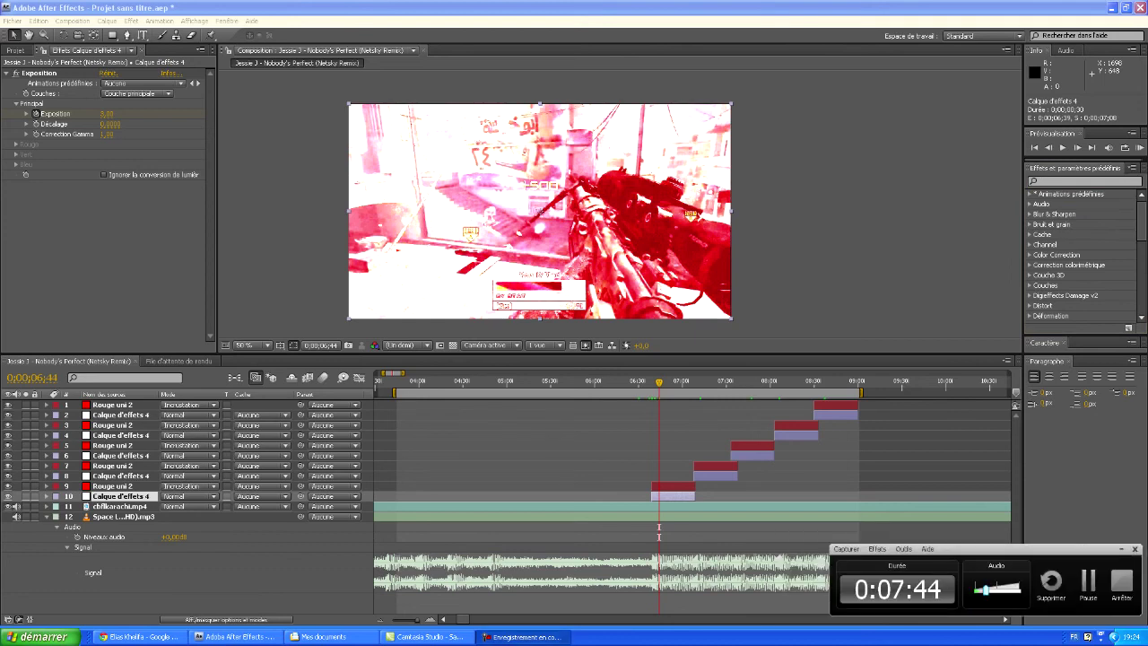